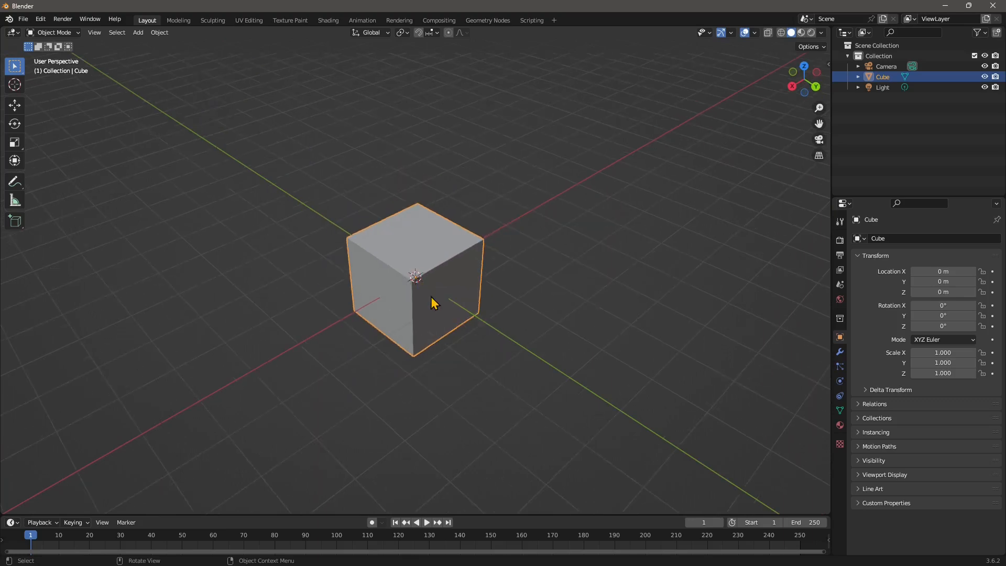
Change the default cube from Object Mode to Sculpt Mode.
middle_drag(466, 378, 419, 346)
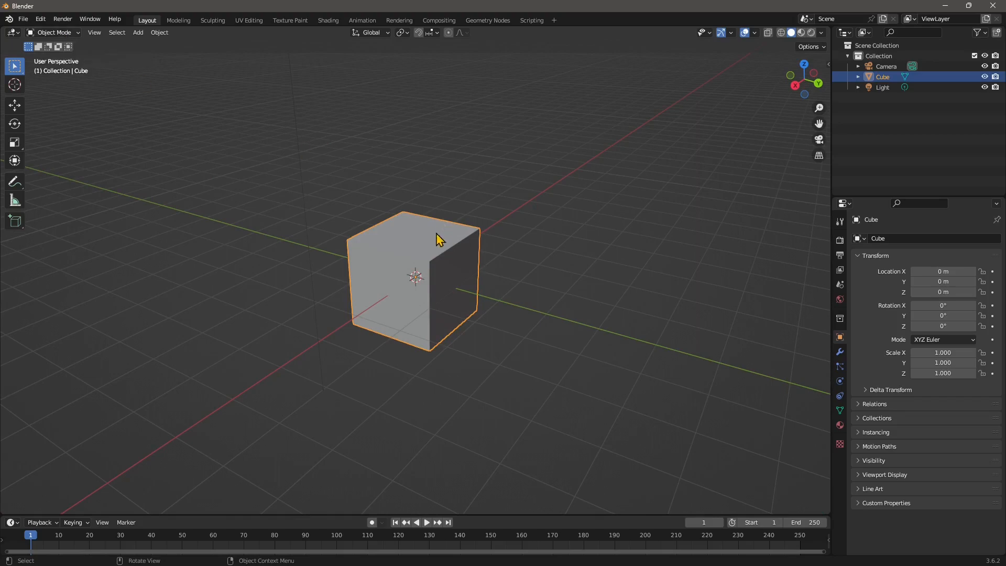
middle_drag(429, 245, 385, 262)
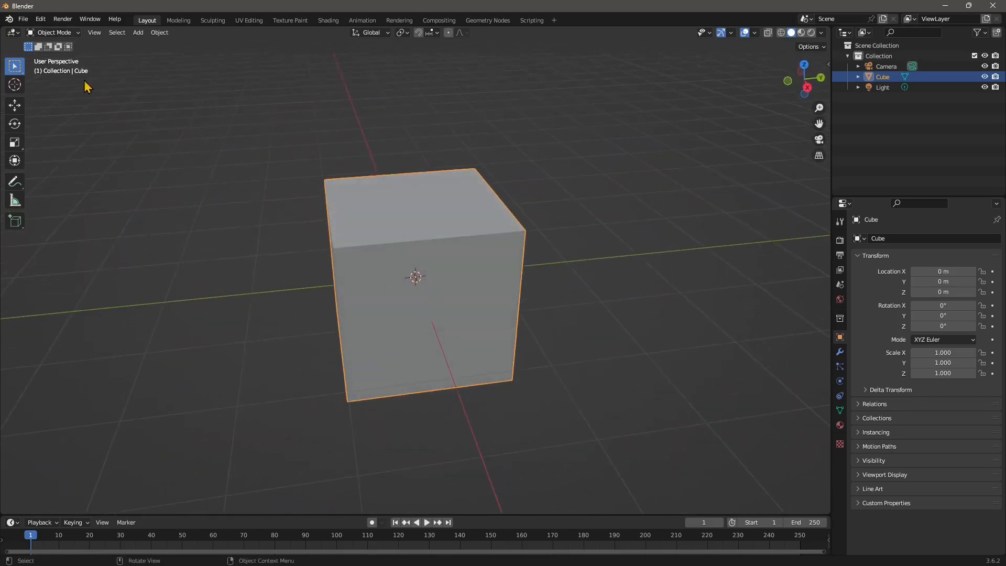
click(46, 37)
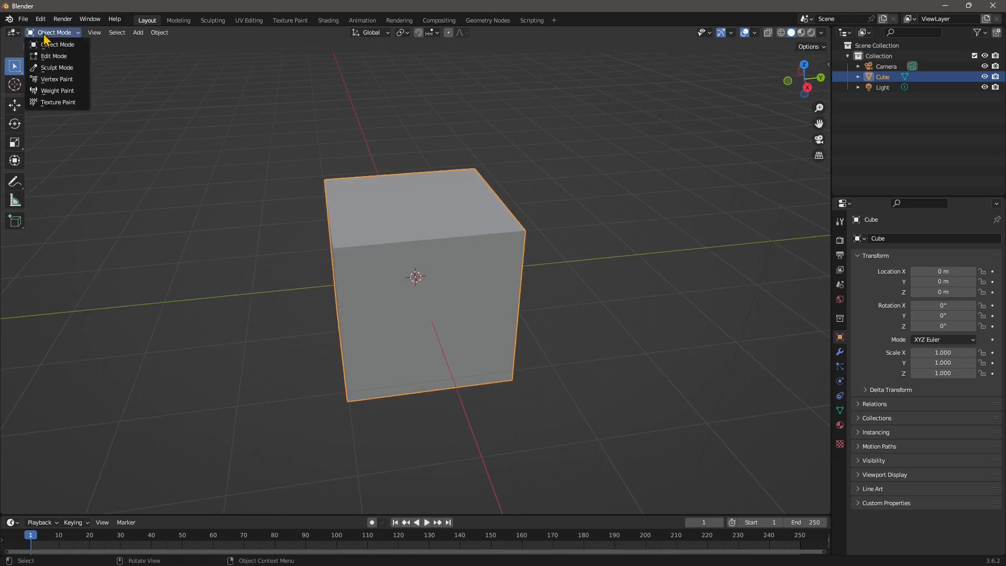
click(53, 68)
mouse_move(347, 287)
middle_down()
mouse_move(376, 283)
mouse_move(410, 234)
middle_up()
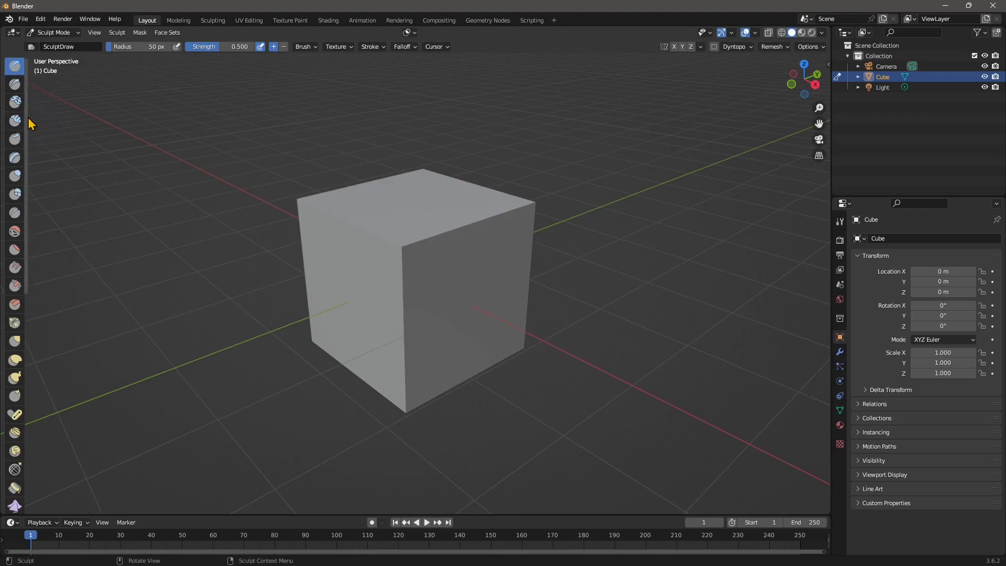
Widen the brush toolbar so the sculpting tools are arranged in two columns, and briefly reveal and collapse the sidebar.
drag(25, 116, 44, 117)
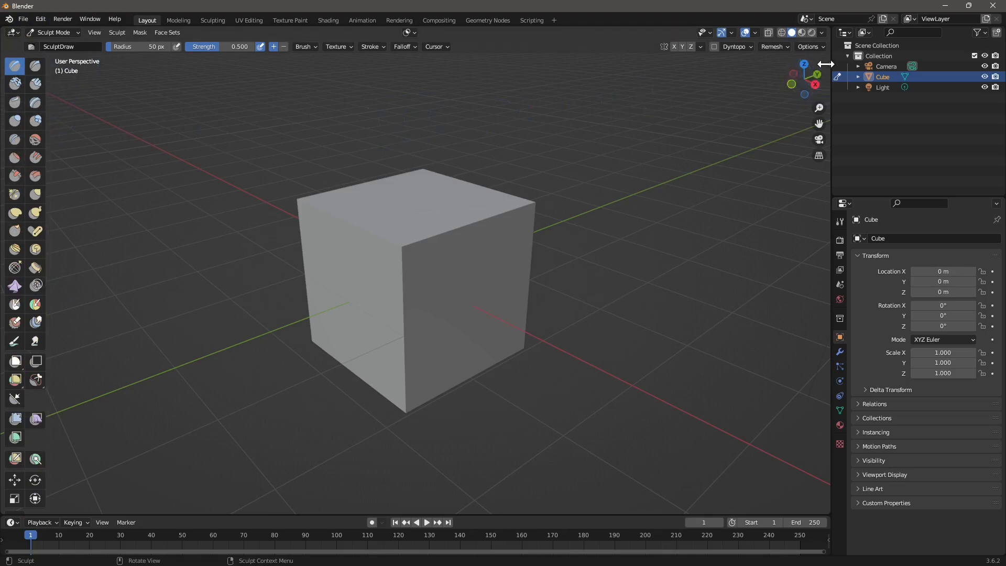
drag(825, 64, 791, 57)
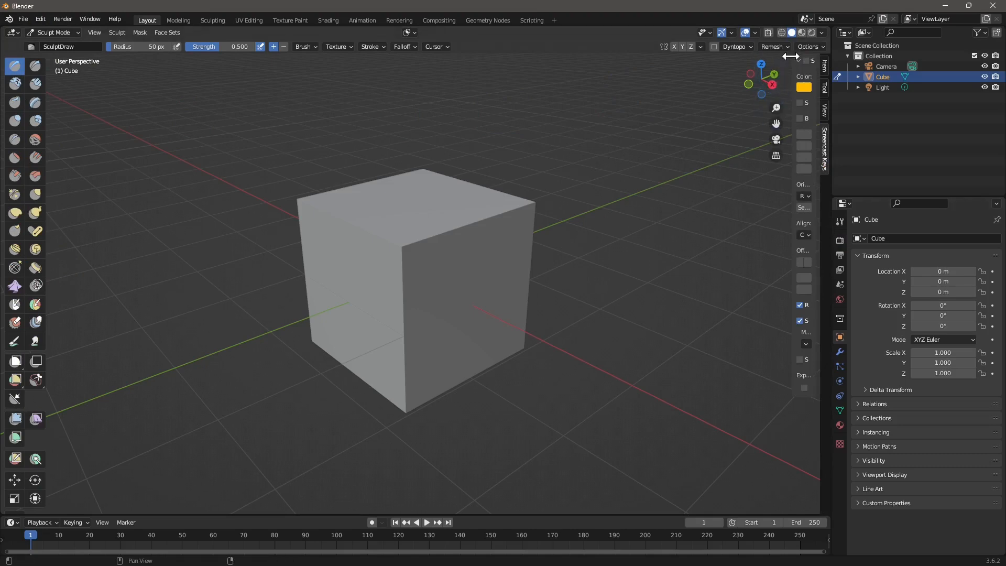
drag(791, 75, 827, 76)
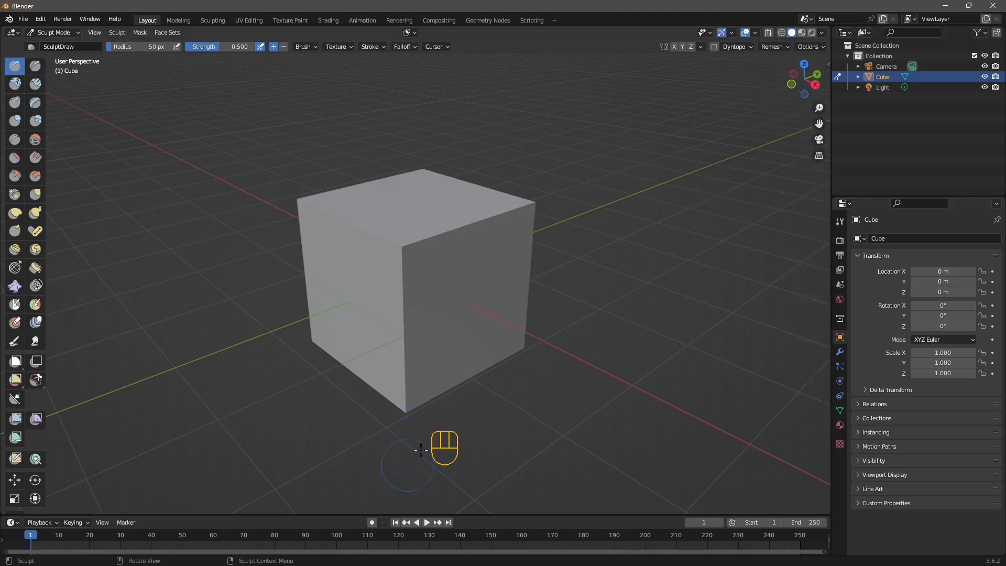
Display the cube in wireframe shading.
middle_drag(335, 336, 435, 324)
mouse_move(359, 316)
middle_down()
mouse_move(377, 314)
mouse_move(346, 309)
middle_up()
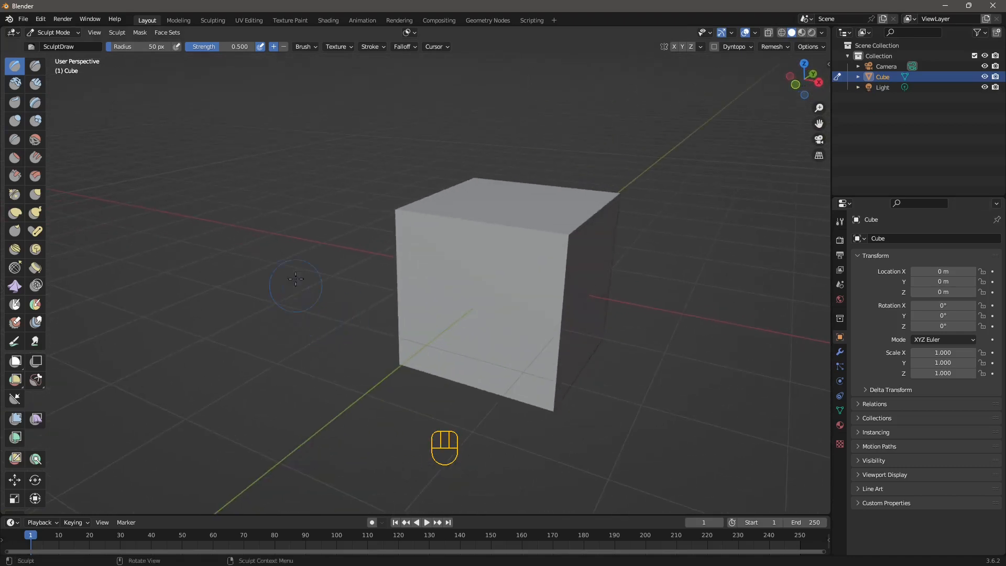
scroll(303, 272, down, 2)
scroll(344, 284, up, 1)
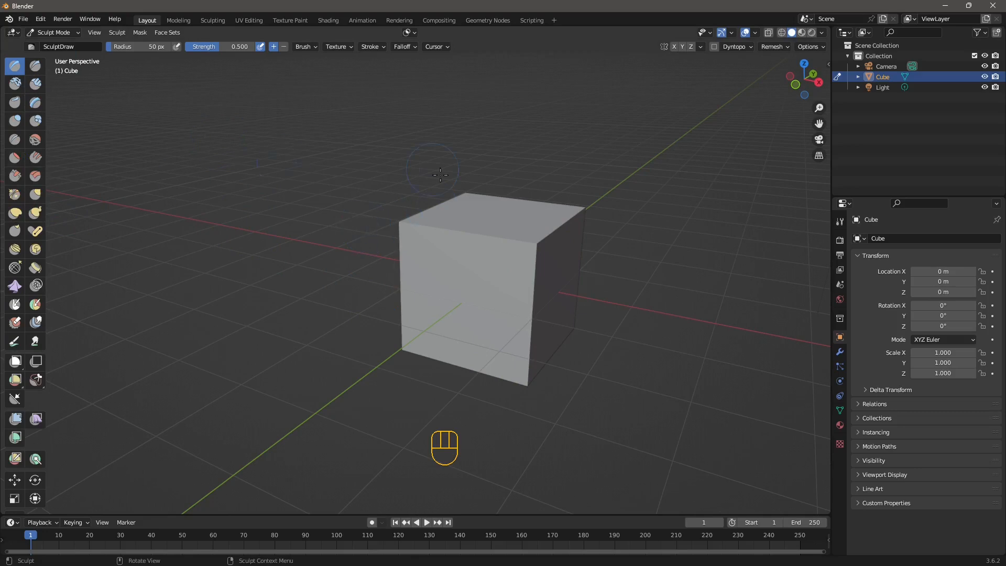
mouse_move(550, 380)
middle_down()
mouse_move(593, 334)
mouse_move(458, 332)
mouse_move(472, 339)
mouse_move(336, 262)
middle_up()
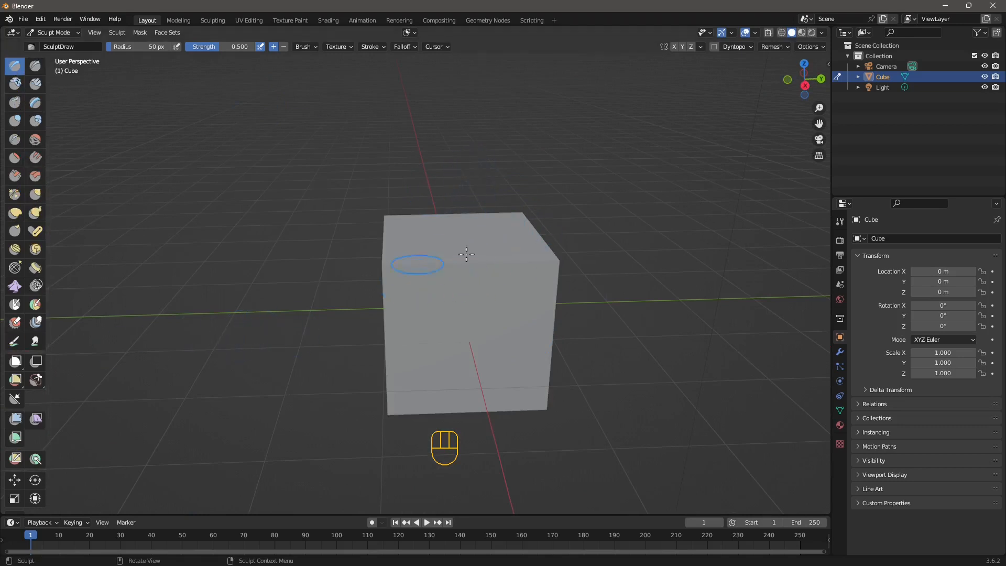
middle_drag(322, 285, 478, 337)
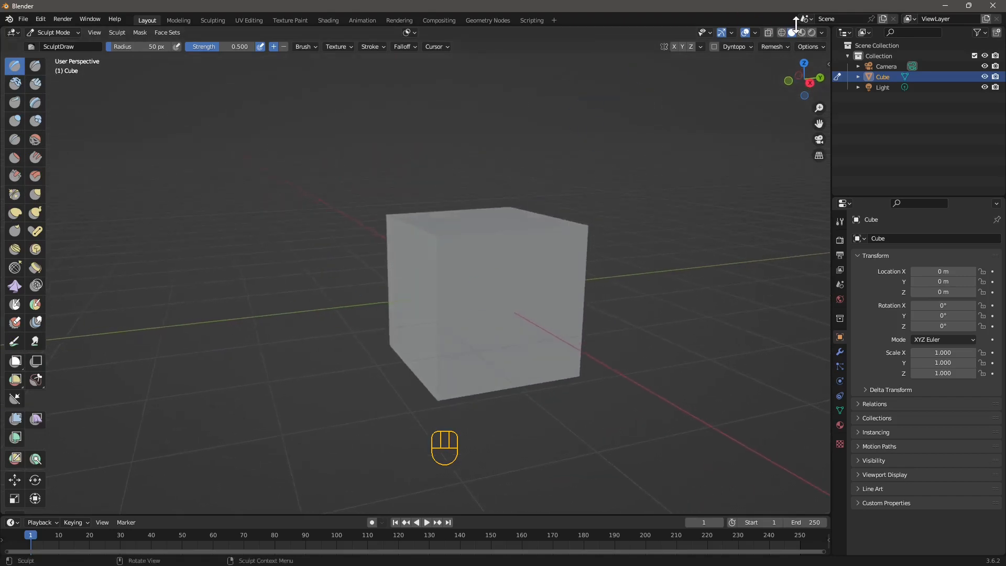
click(781, 33)
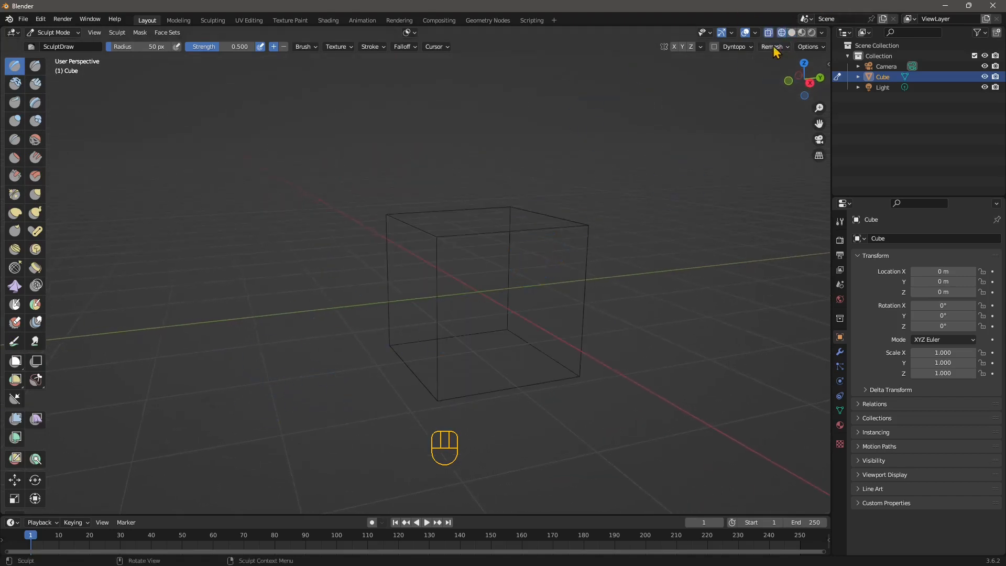
Try remeshing the cube and undo the remesh.
click(773, 47)
click(774, 152)
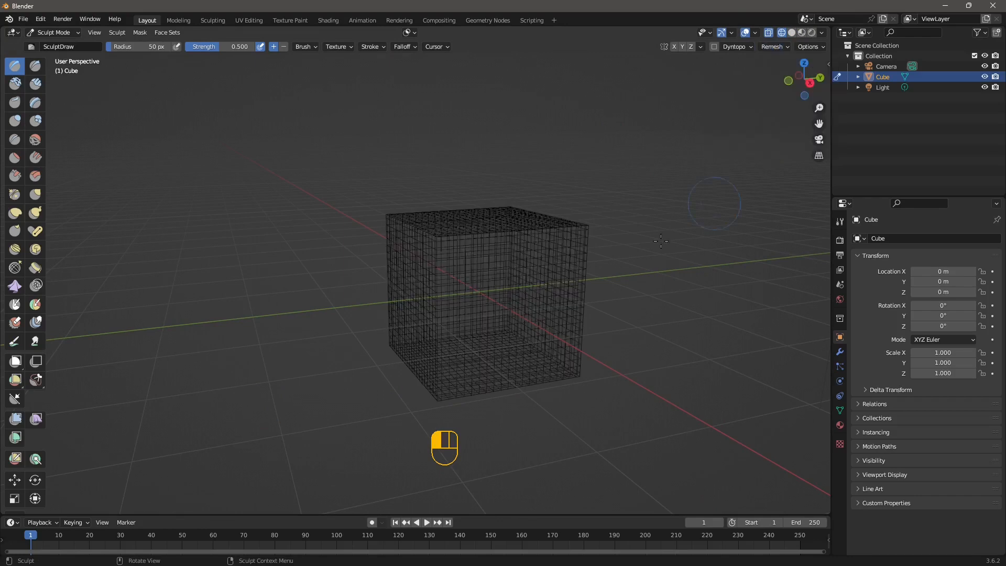
key(ctrl+z)
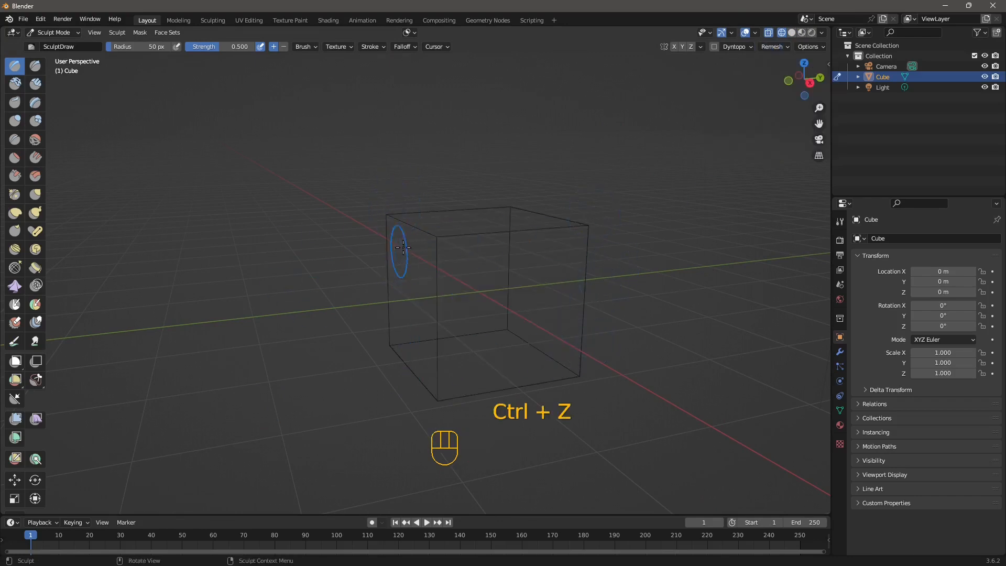
Enable Dyntopo on the cube and set its detailing method to Constant Detail.
click(713, 48)
click(582, 69)
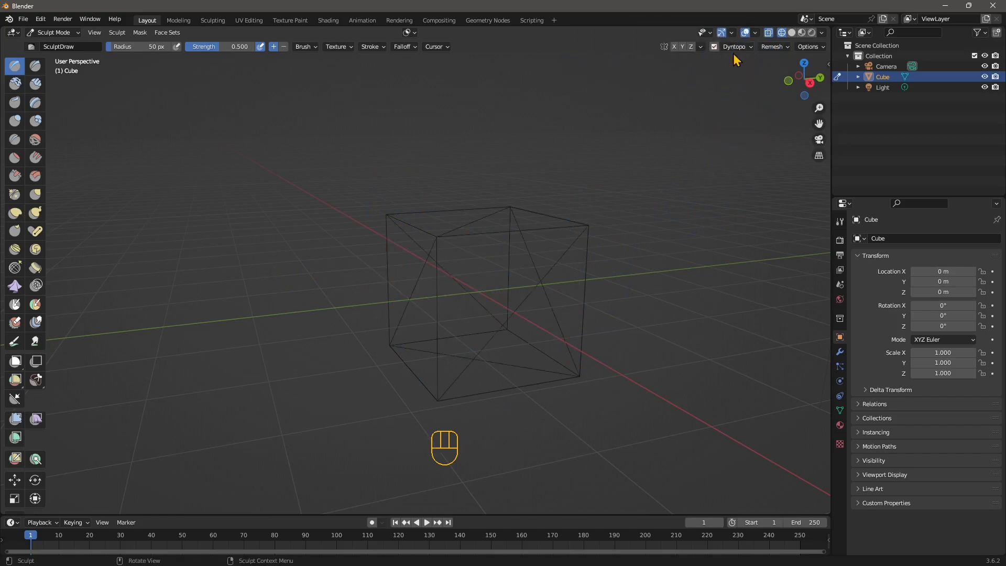
click(736, 47)
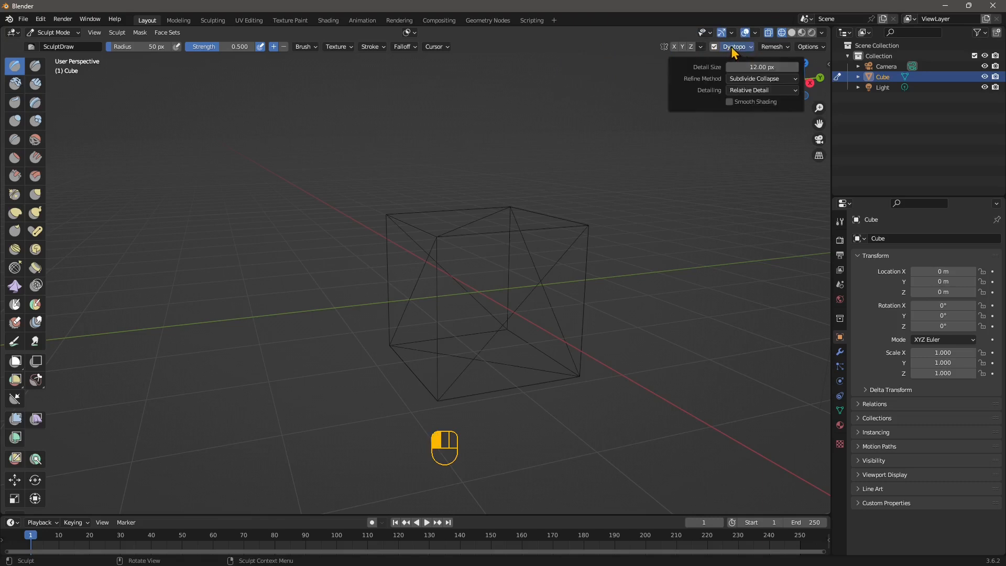
click(734, 94)
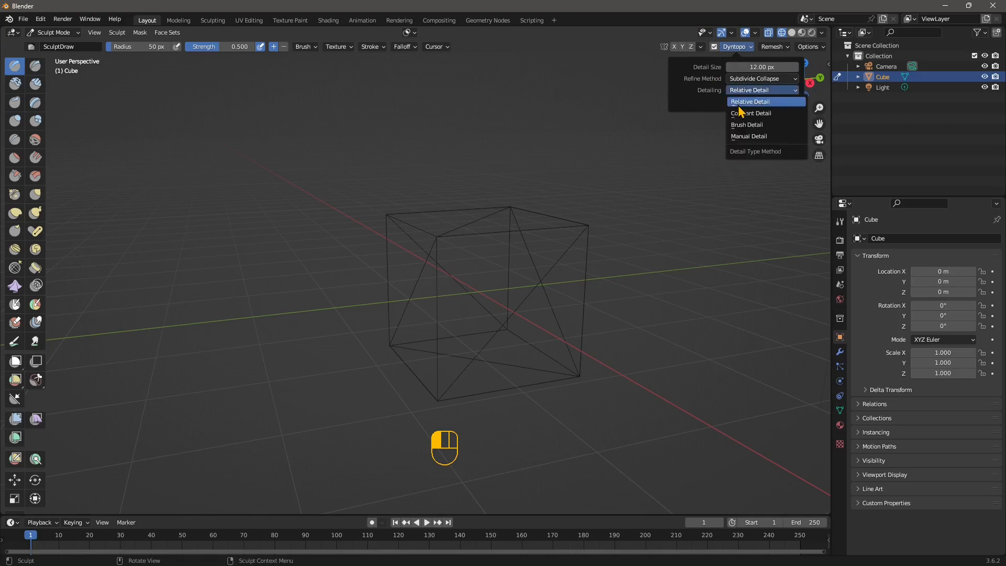
click(750, 114)
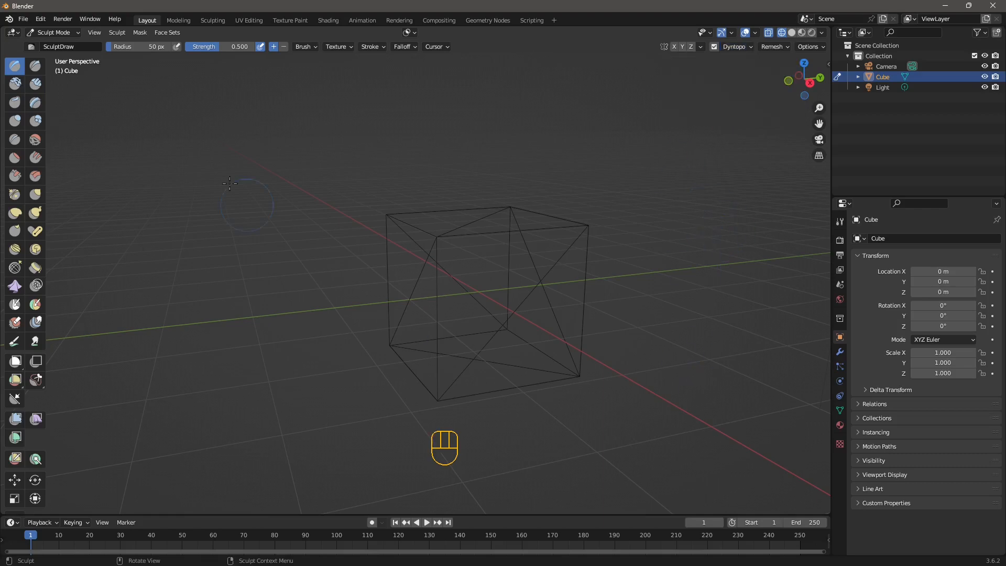
Apply Detail Flood Fill to the cube, and repeat it with the Dyntopo resolution set to 5.00.
click(733, 48)
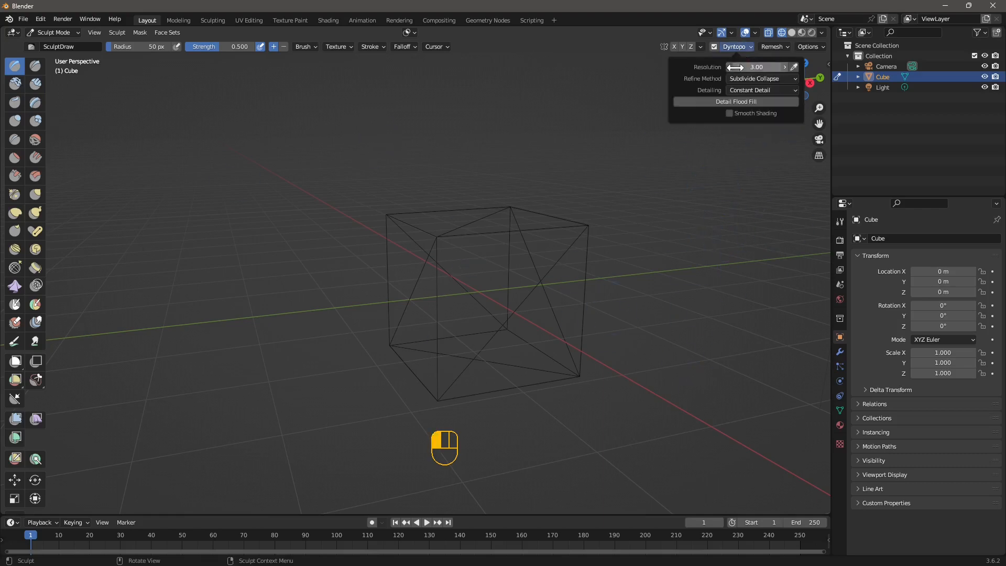
click(715, 104)
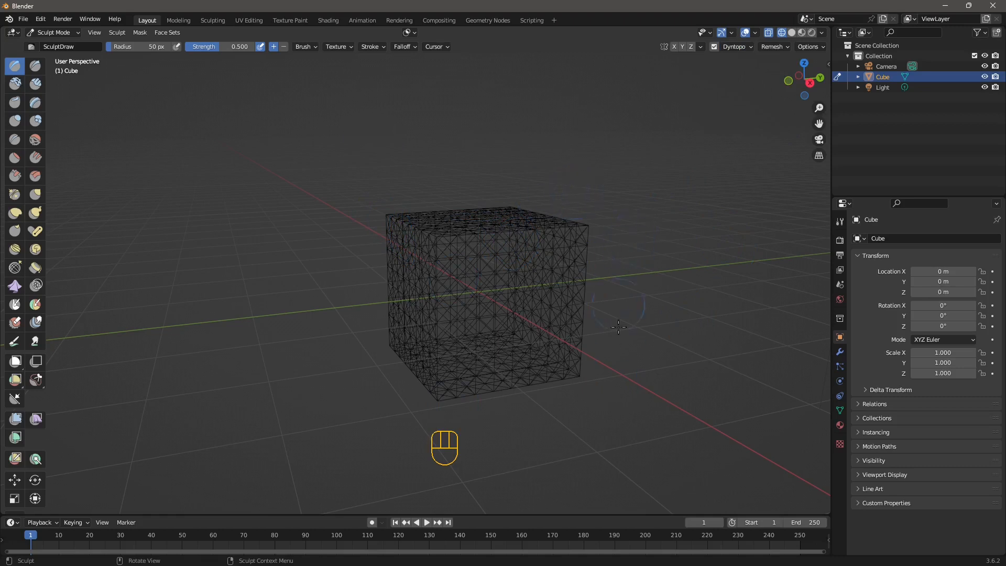
click(736, 47)
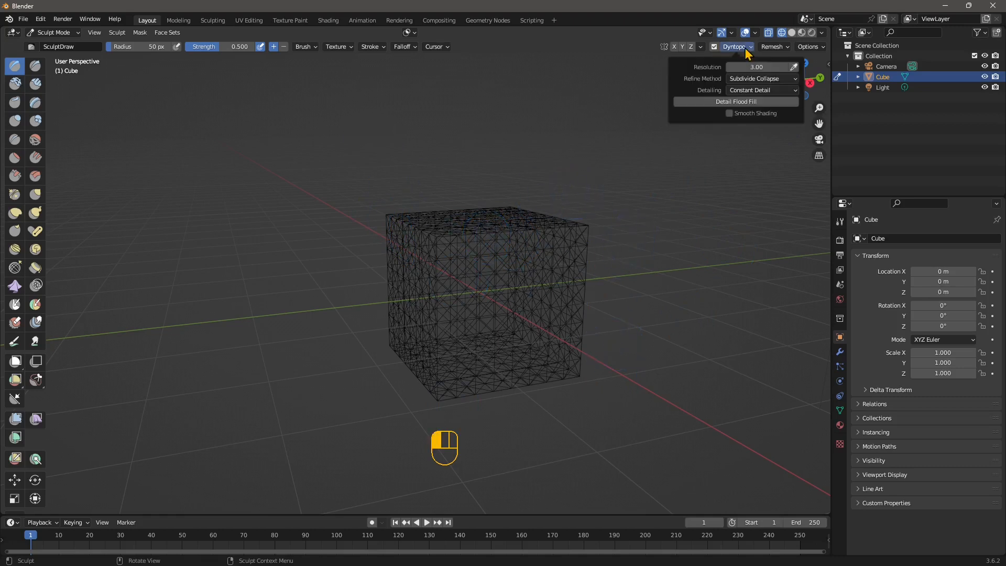
click(736, 69)
key(Return)
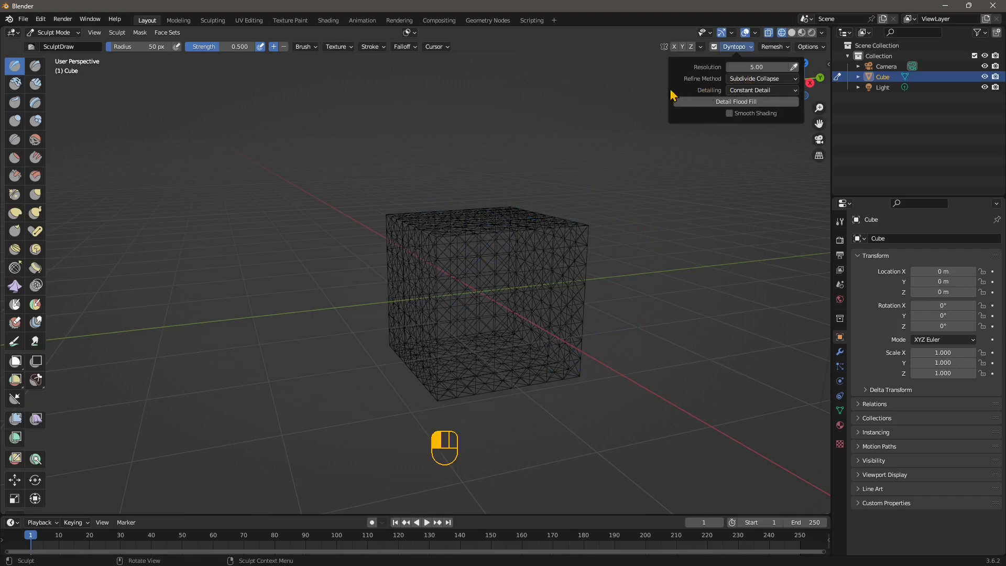
click(717, 101)
Switch to solid shading and sculpt test strokes with the Draw brush on the cube's upper edge, side face and lower corners.
middle_drag(395, 308, 346, 354)
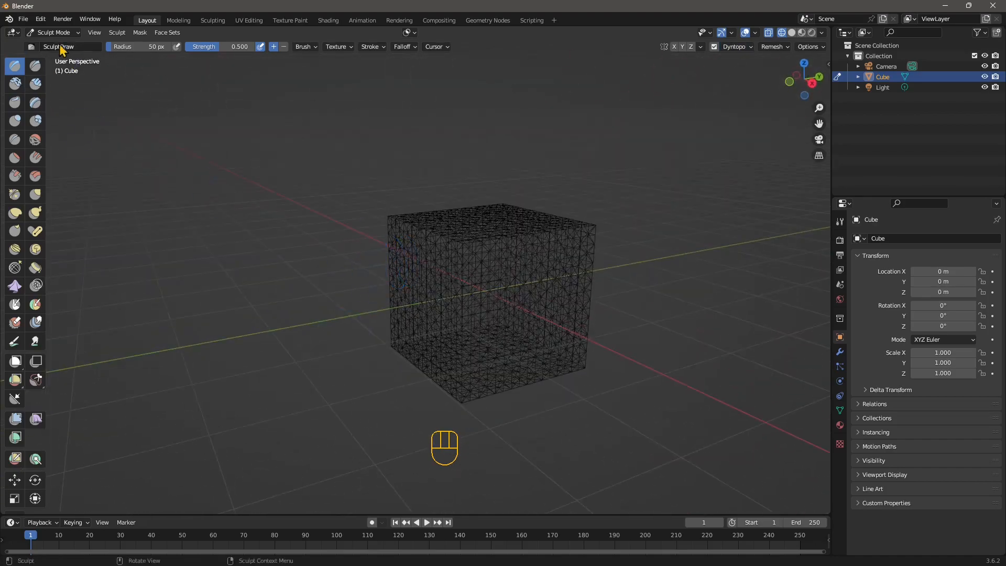
click(47, 34)
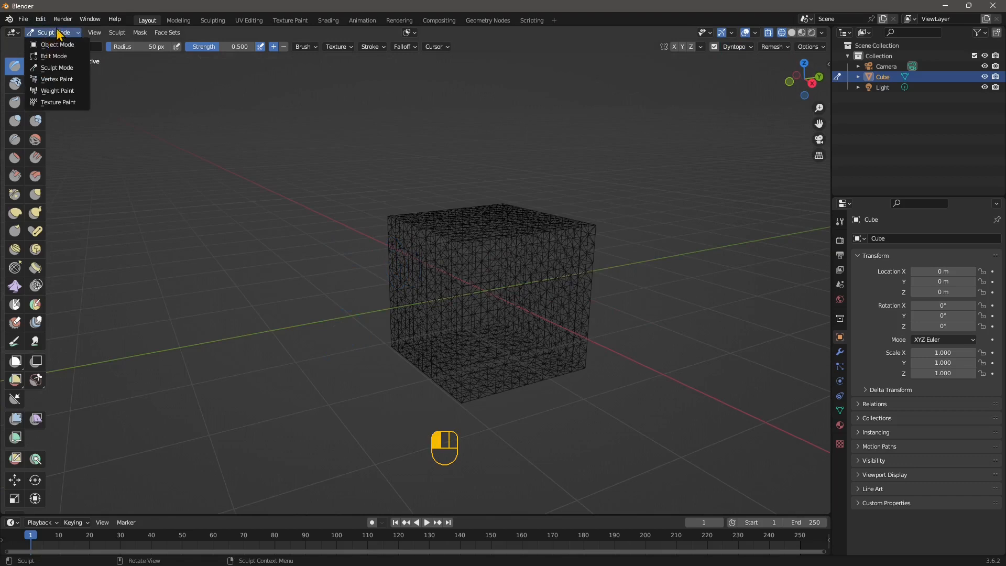
click(792, 32)
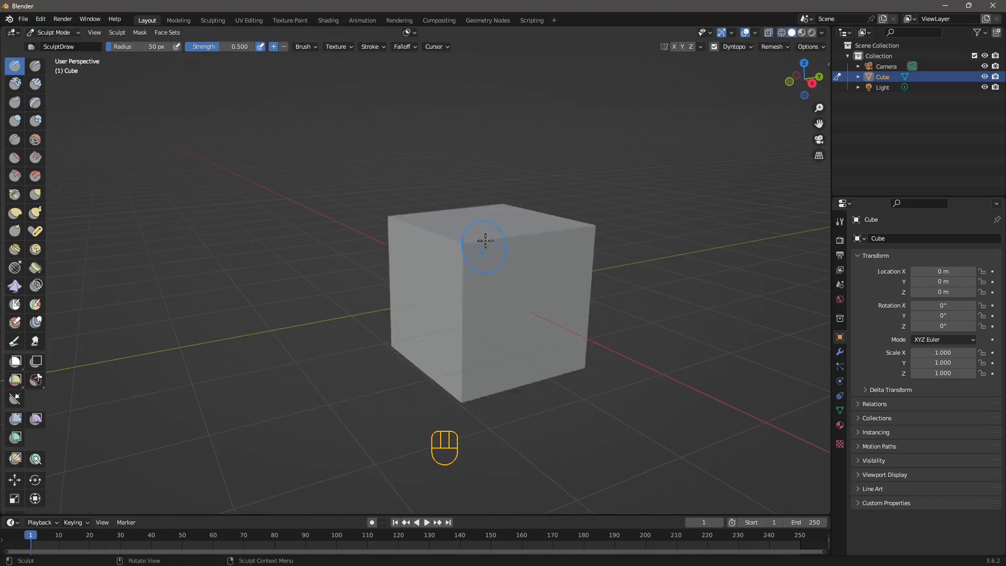
mouse_move(485, 240)
mouse_down()
mouse_move(511, 262)
mouse_move(511, 293)
mouse_up()
middle_drag(512, 294, 426, 272)
mouse_move(426, 272)
mouse_down()
mouse_move(405, 220)
mouse_move(417, 332)
mouse_move(460, 353)
mouse_move(521, 354)
mouse_up()
middle_drag(521, 355, 543, 343)
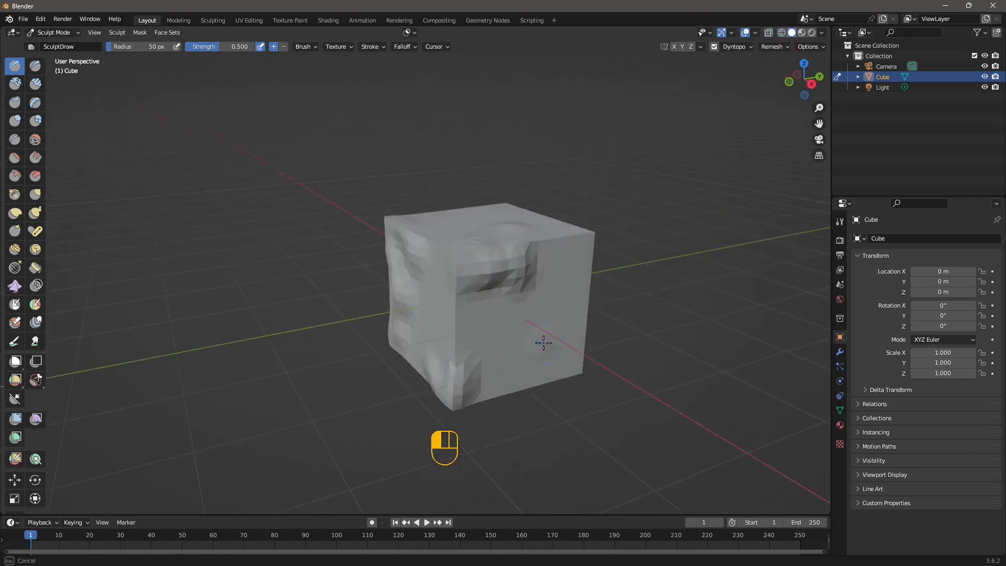
drag(543, 342, 567, 362)
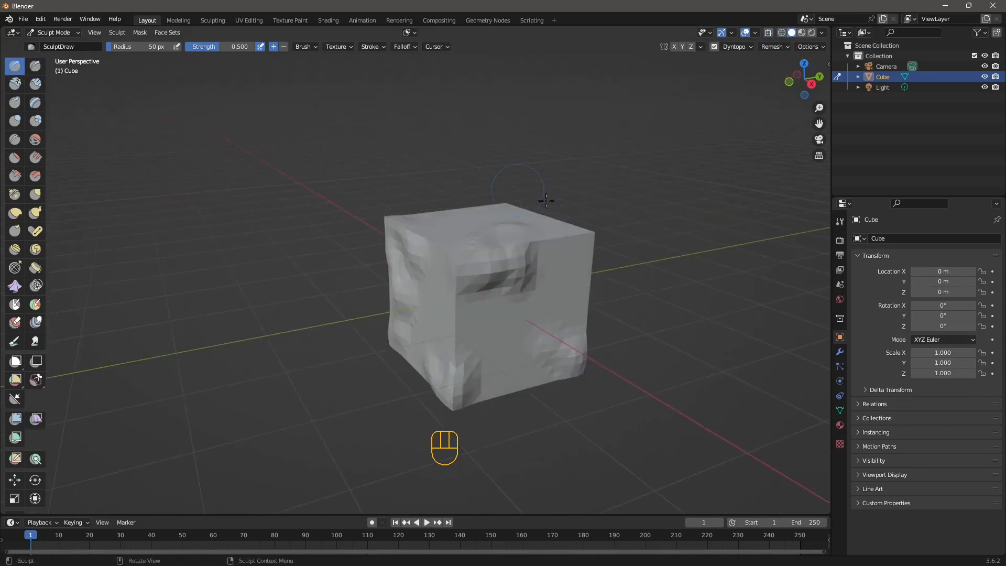
Undo the test strokes and the detail flood fills, with the cube shown in wireframe shading.
key(ctrl+z)
key(ctrl+z)
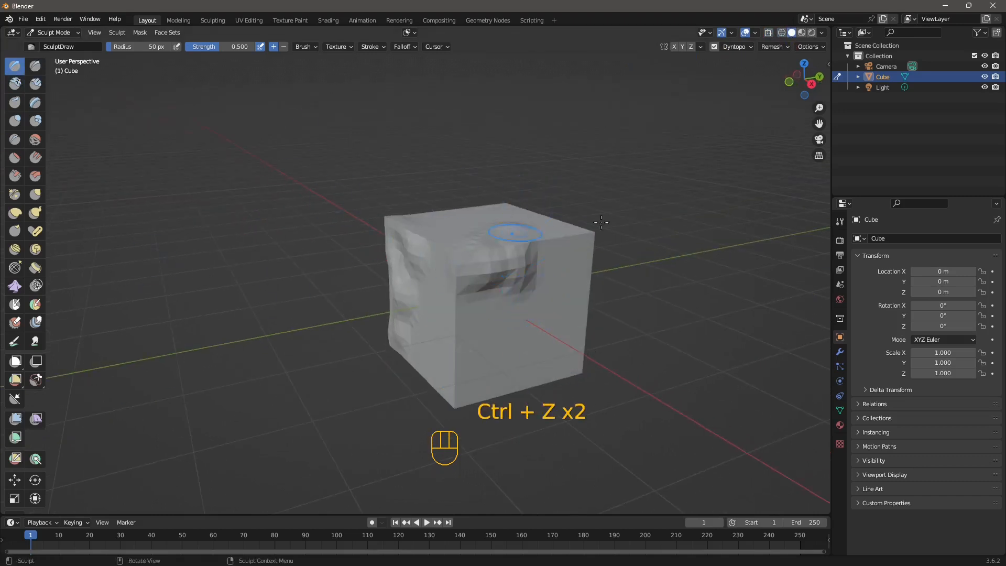
click(781, 33)
key(ctrl+z)
key(ctrl+z)
key(ctrl+z)
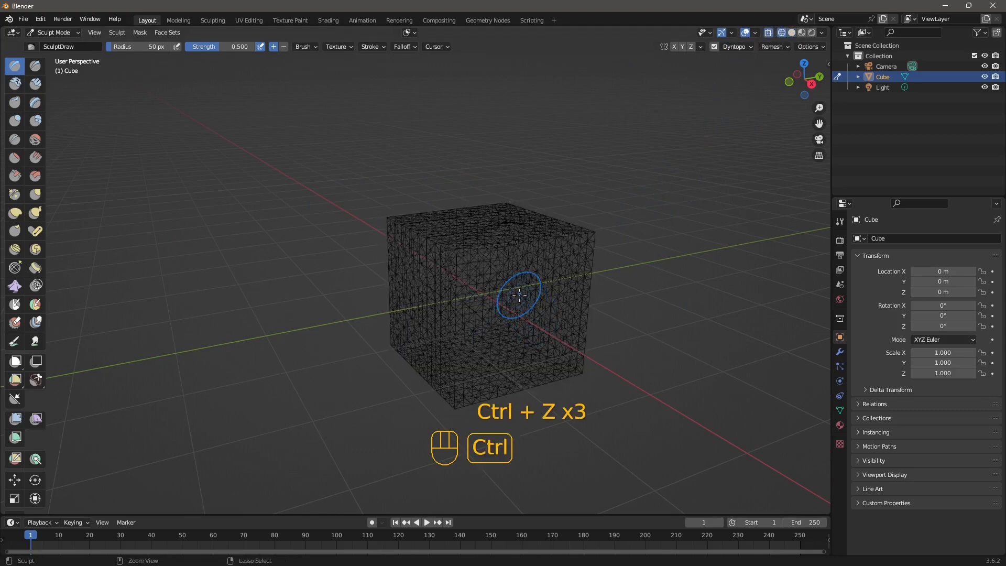
key(ctrl+z)
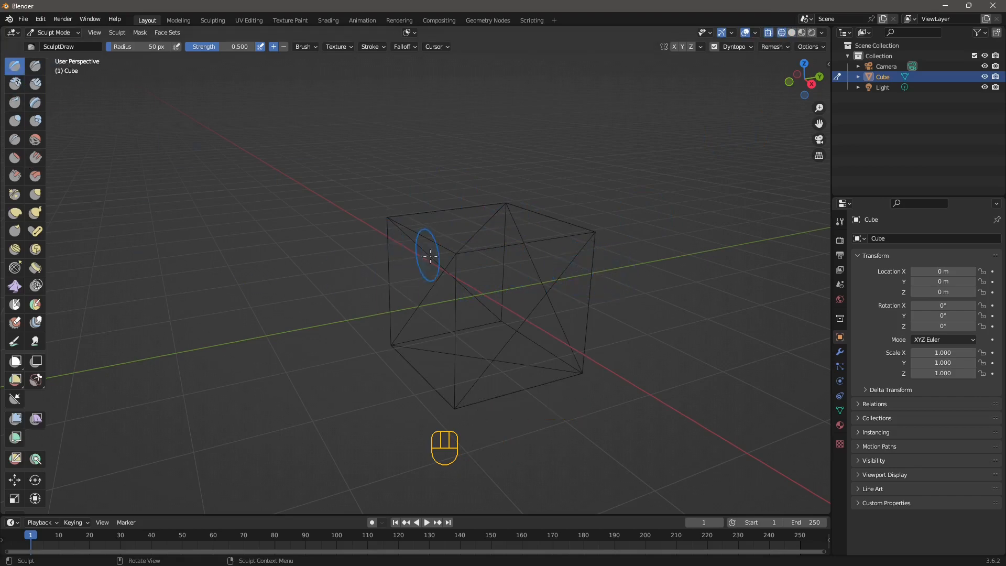
Try a Draw brush stroke on the cube's upper side face, check it in solid shading, and undo it.
mouse_move(420, 246)
mouse_down()
mouse_move(404, 258)
mouse_move(421, 271)
mouse_move(453, 226)
mouse_move(411, 277)
mouse_move(404, 252)
mouse_move(414, 226)
mouse_move(450, 253)
mouse_up()
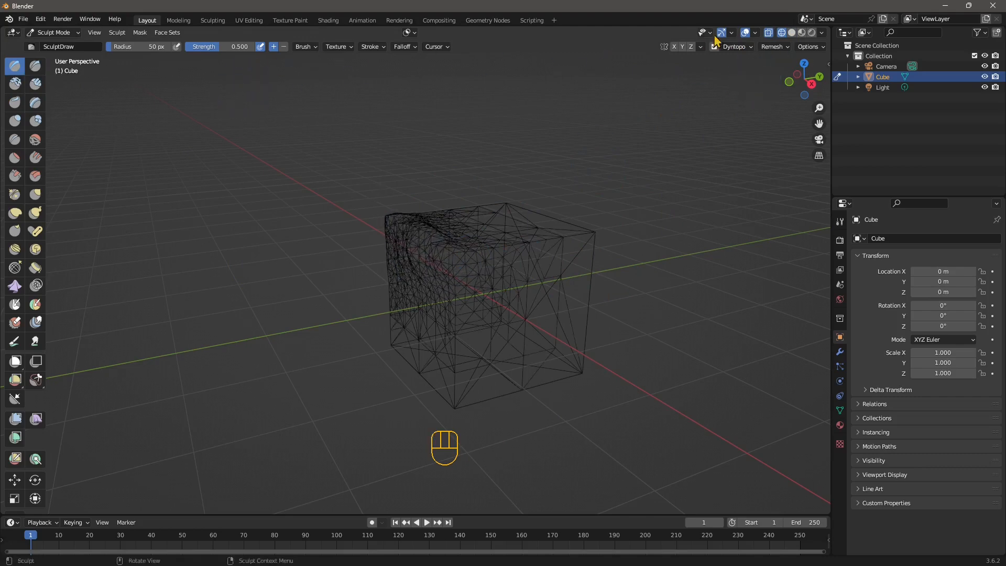
click(791, 33)
key(ctrl+z)
key(ctrl+z)
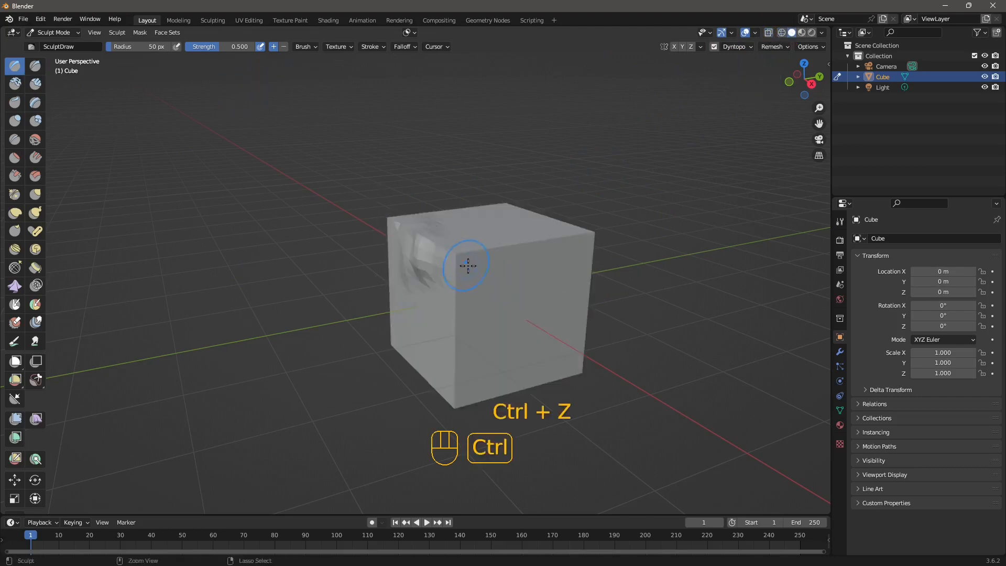
key(ctrl+z)
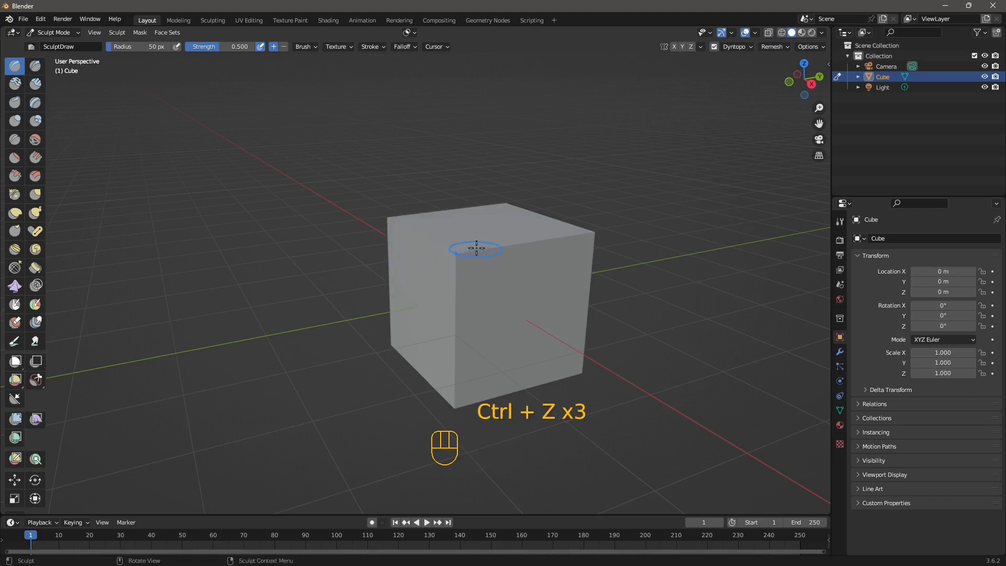
click(781, 34)
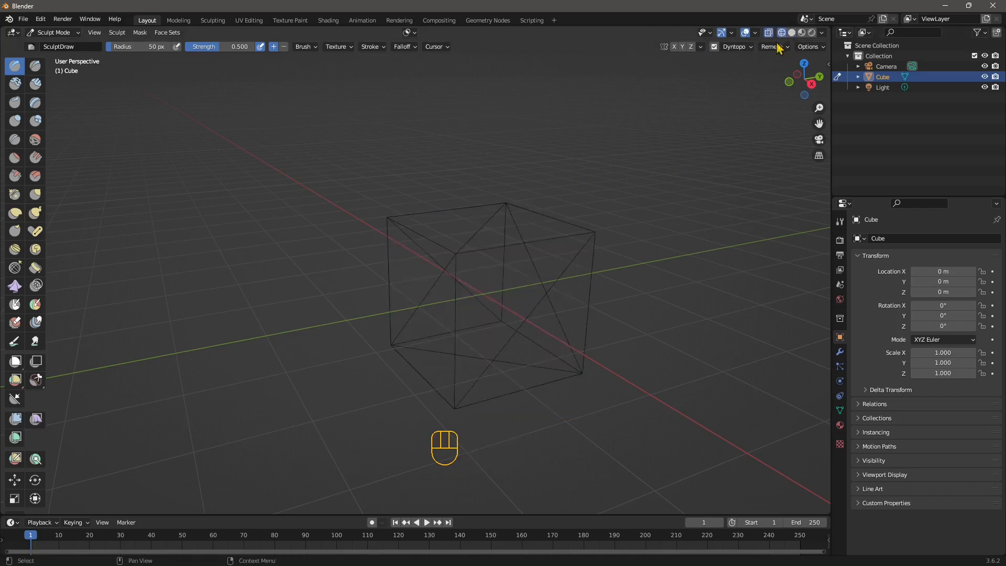
Brush over the cube's near upper corner and side face with the Simplify tool.
click(36, 286)
drag(482, 287, 411, 229)
drag(420, 272, 403, 307)
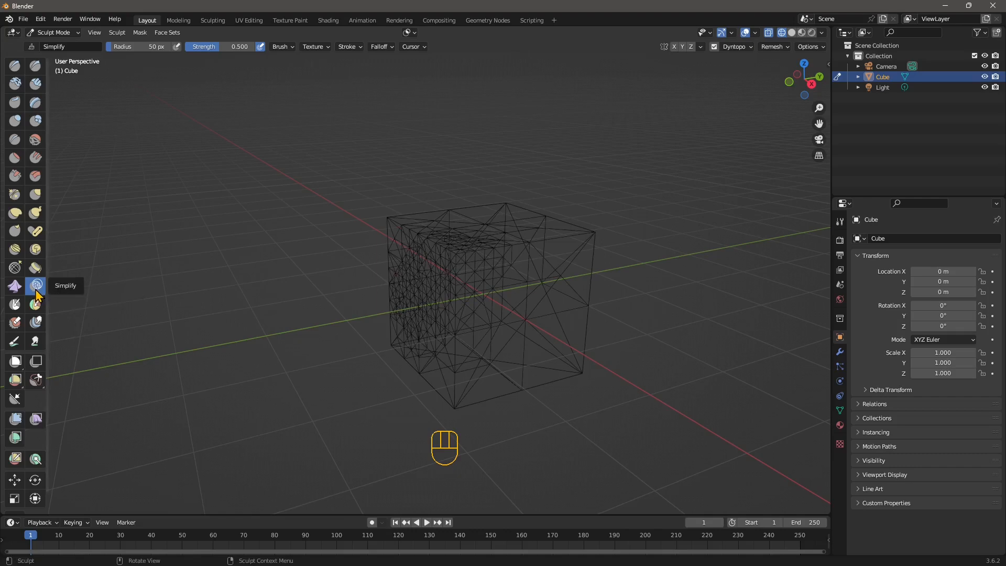
Brush over the cube's side faces and top face with the Simplify tool at 50 px radius and 0.500 strength.
mouse_move(528, 358)
mouse_down()
mouse_move(550, 319)
mouse_move(491, 277)
mouse_move(510, 291)
mouse_move(502, 253)
mouse_move(472, 283)
mouse_move(472, 239)
mouse_move(467, 251)
mouse_up()
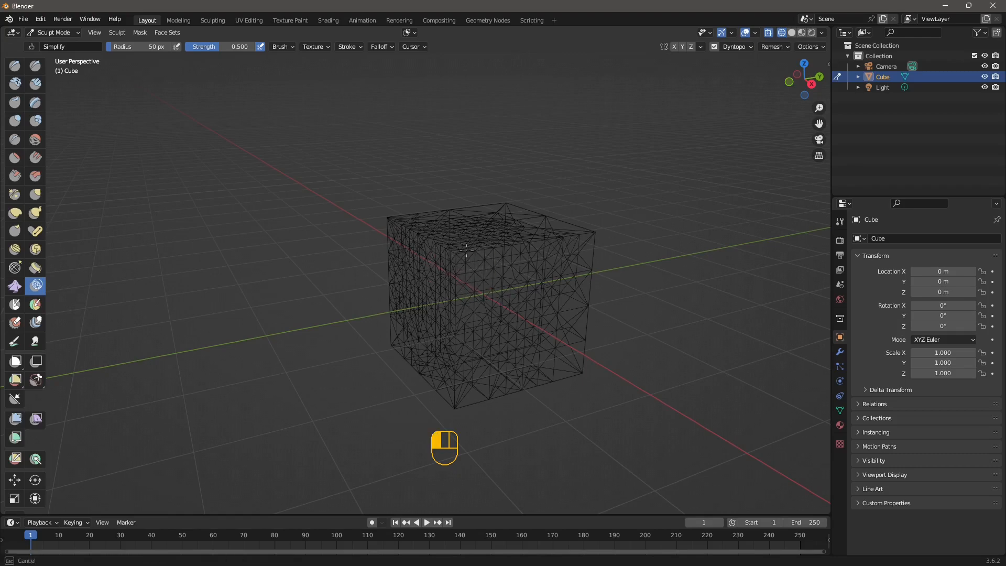
mouse_move(495, 286)
mouse_down()
mouse_move(515, 264)
mouse_move(494, 262)
mouse_move(462, 218)
mouse_up()
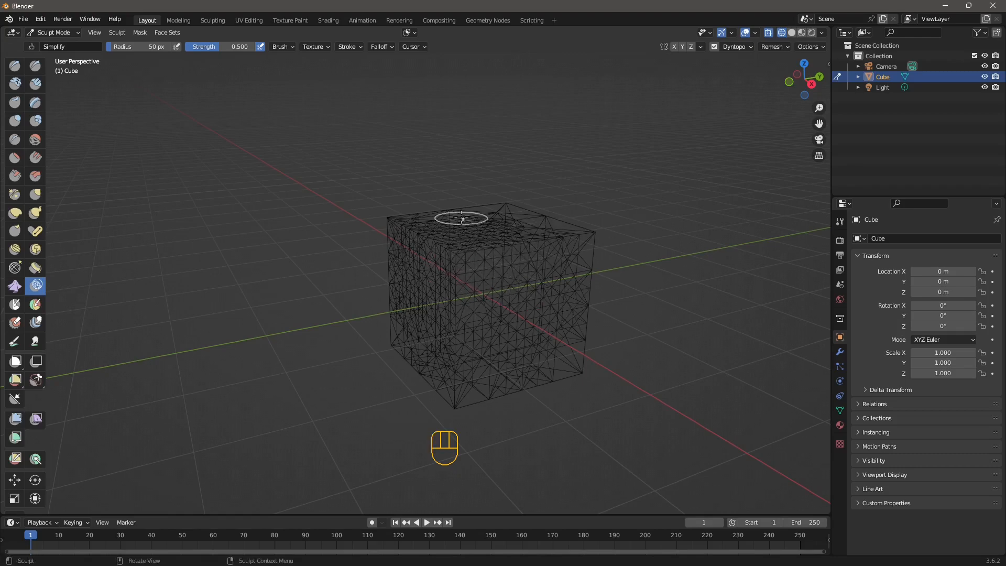
mouse_move(534, 308)
middle_down()
mouse_move(416, 309)
mouse_move(459, 210)
mouse_move(444, 258)
mouse_move(474, 301)
mouse_move(516, 331)
middle_up()
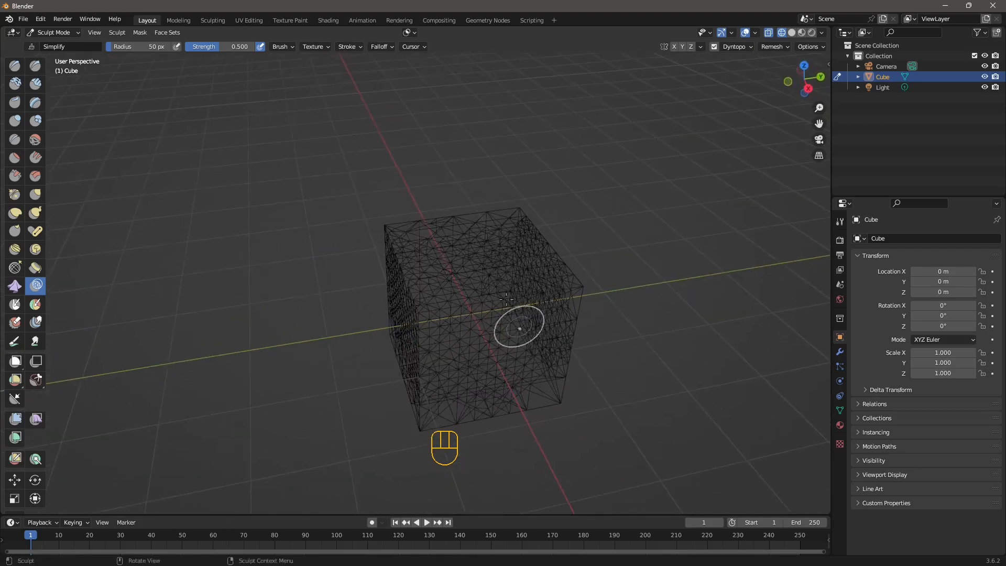
mouse_move(518, 325)
mouse_down()
mouse_move(477, 240)
mouse_move(459, 263)
mouse_up()
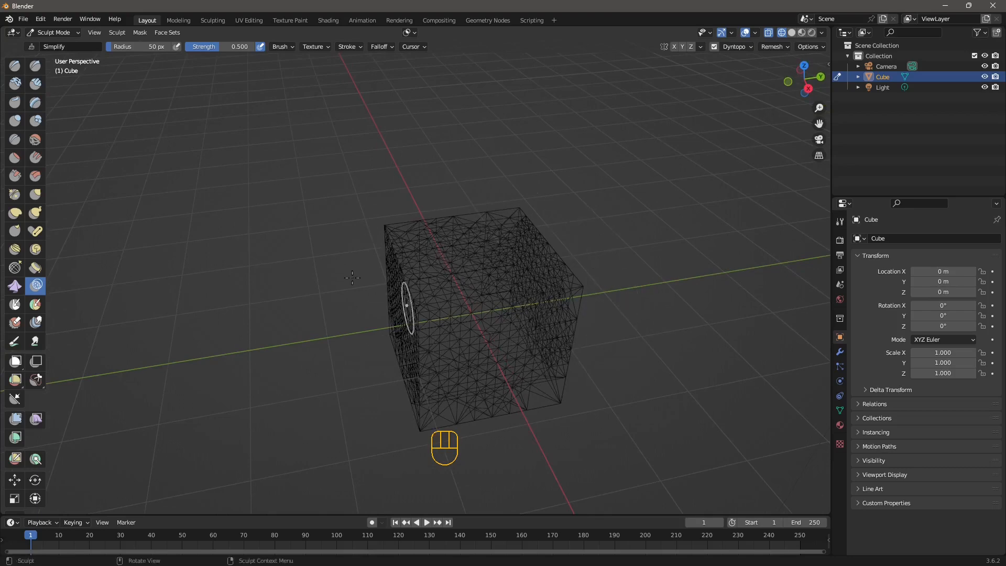
Set the Dyntopo resolution to 10 and brush over the cube's side and top faces with the Simplify tool.
middle_drag(551, 296, 567, 277)
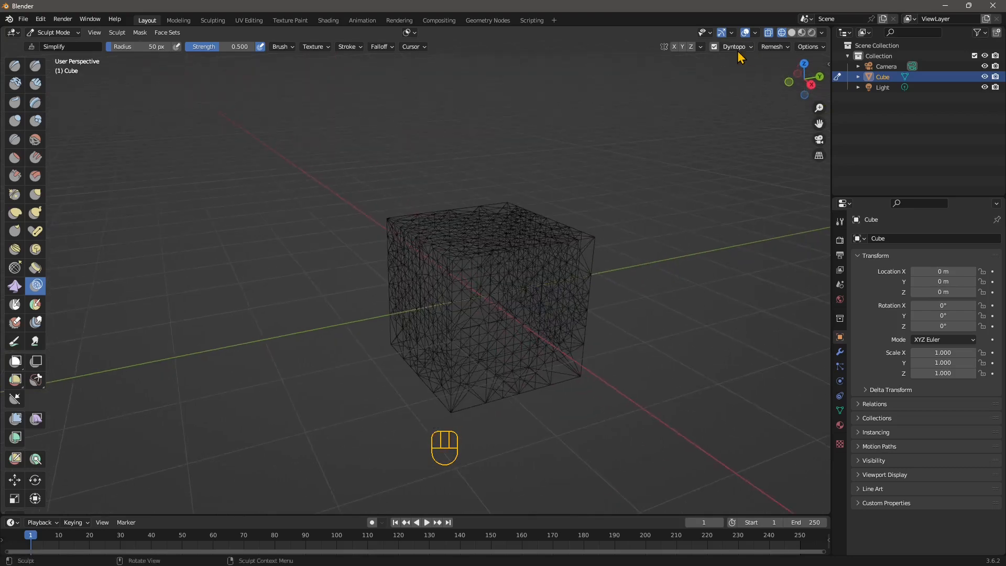
click(736, 46)
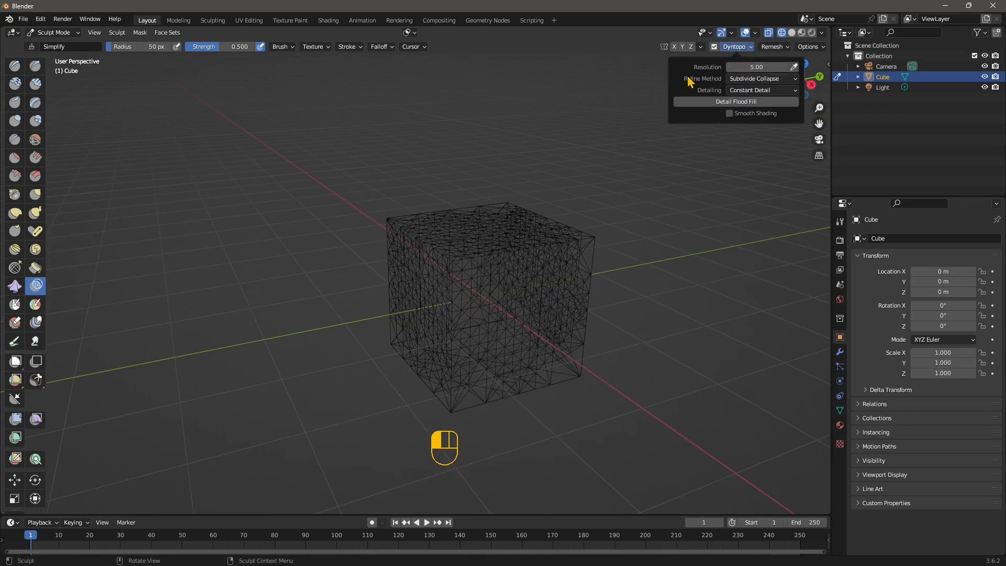
click(749, 64)
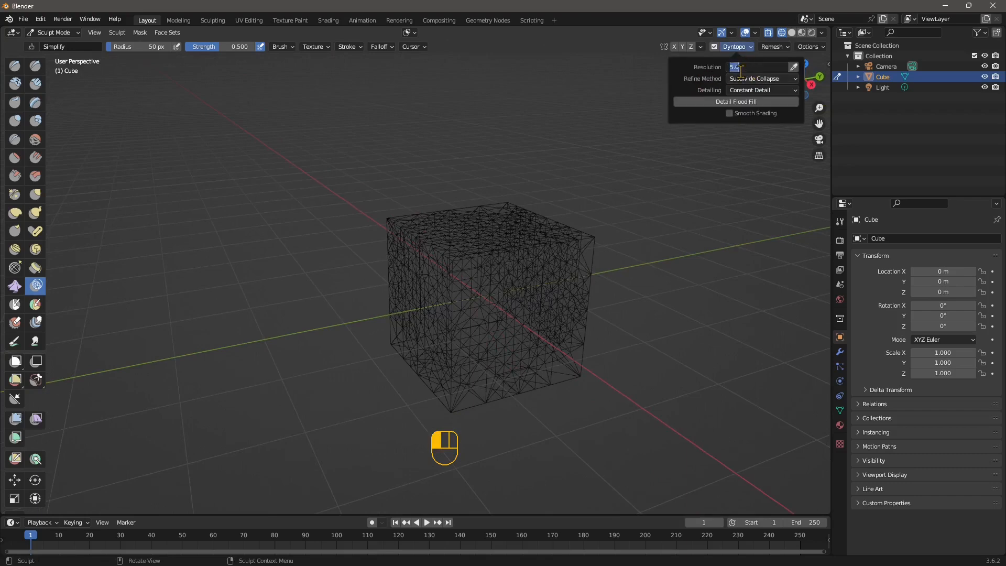
text(10)
key(Return)
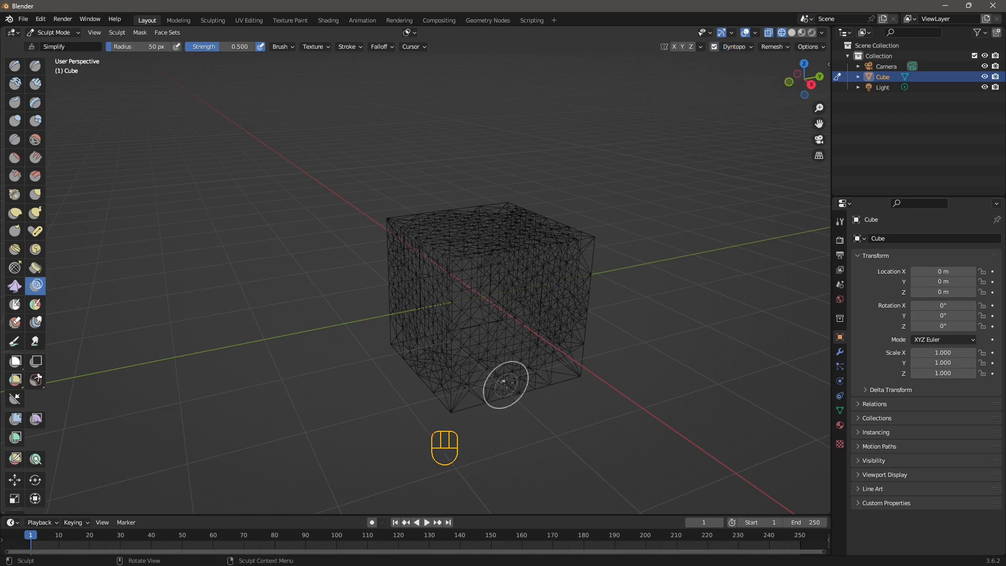
mouse_move(535, 297)
middle_down()
mouse_move(486, 262)
mouse_move(502, 291)
mouse_move(538, 304)
middle_up()
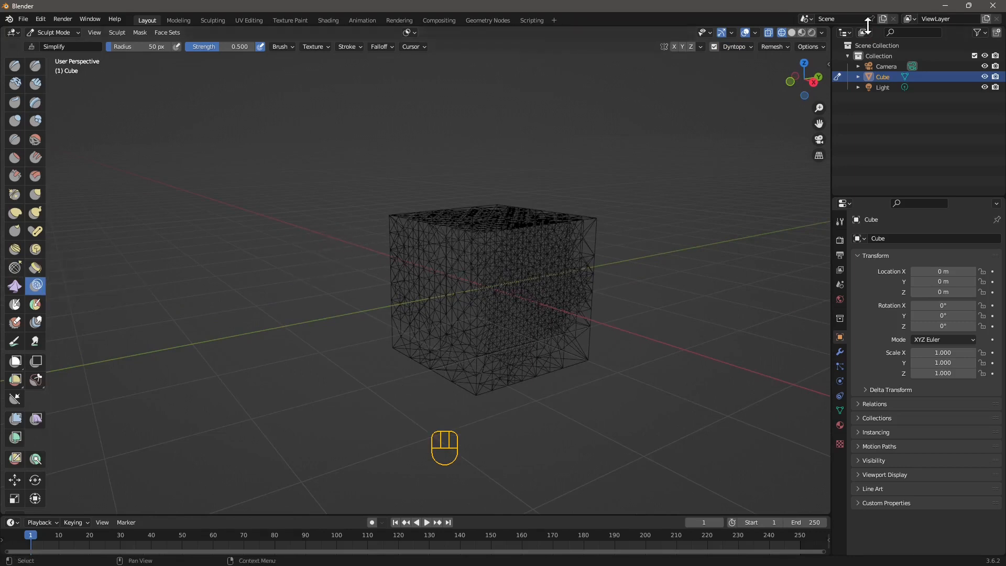
Apply a Dyntopo detail flood fill to the whole cube with constant detail.
click(743, 47)
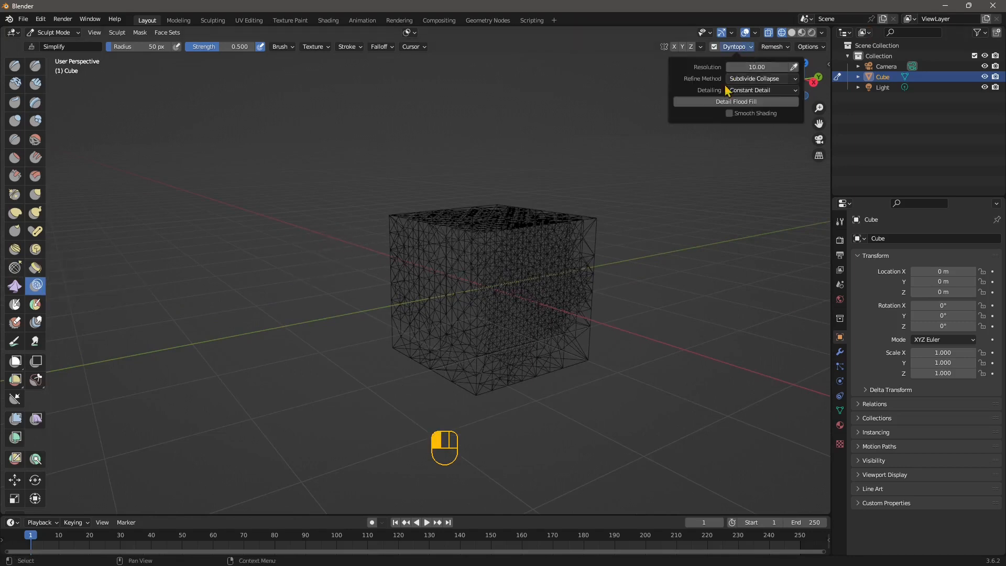
click(734, 101)
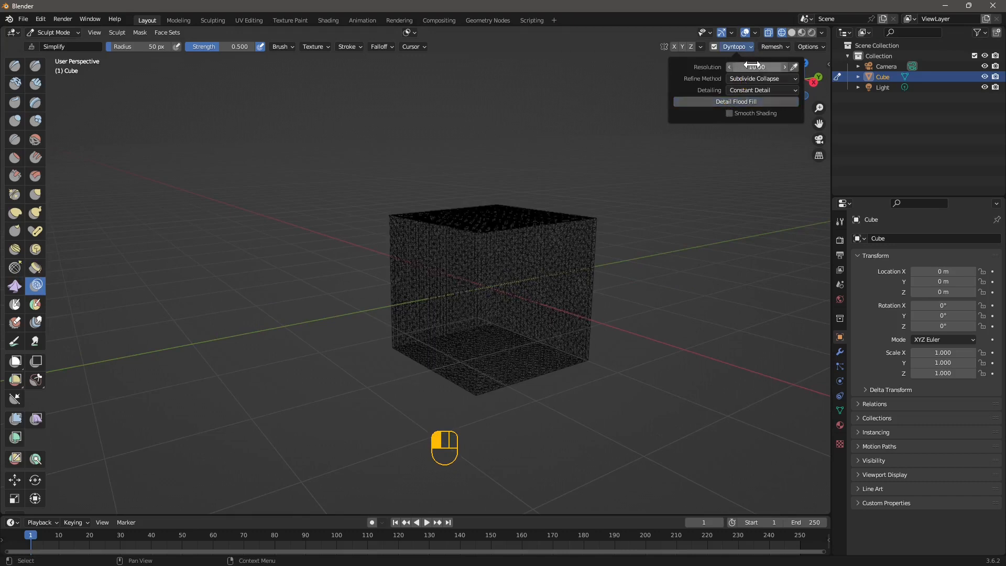
click(732, 114)
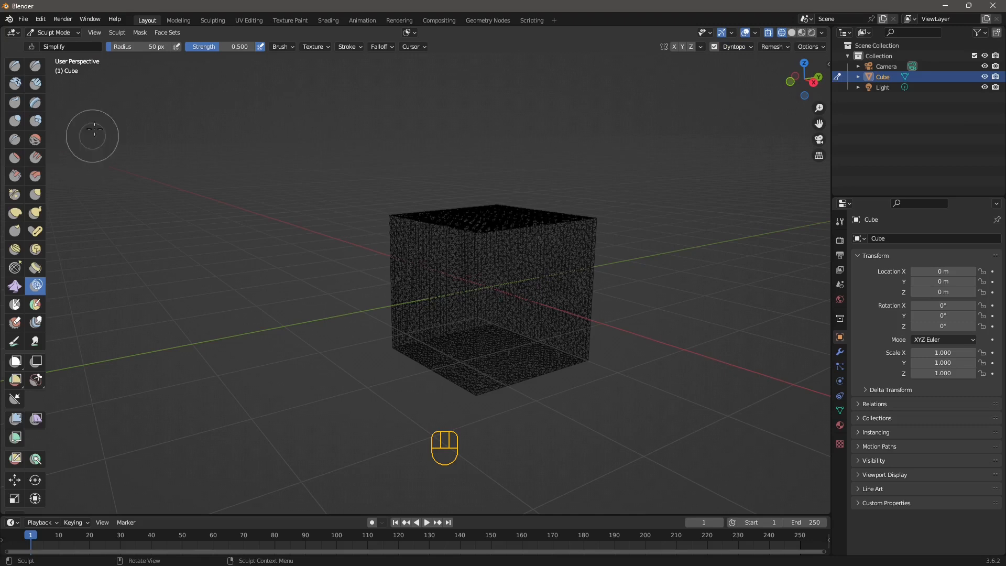
Switch the viewport to solid shading and inspect the cube's edges and corners from several angles.
click(49, 33)
click(791, 34)
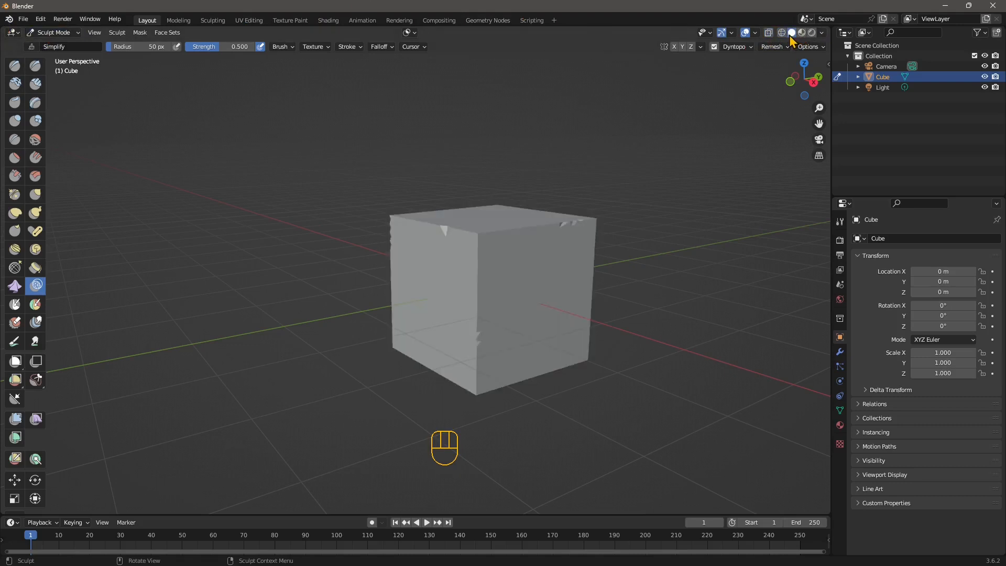
scroll(485, 354, up, 1)
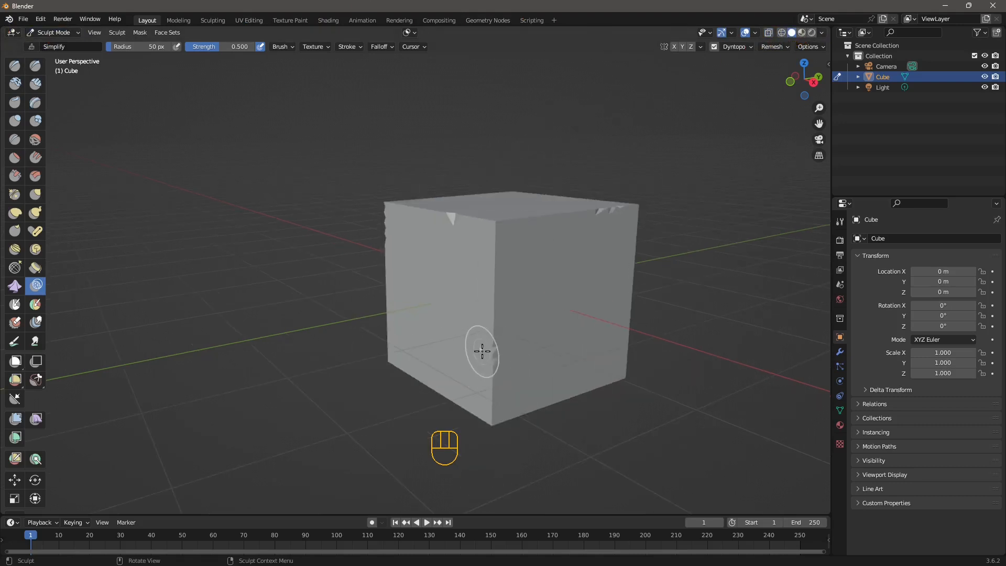
middle_drag(424, 222, 496, 224)
middle_drag(589, 273, 518, 276)
scroll(512, 277, down, 2)
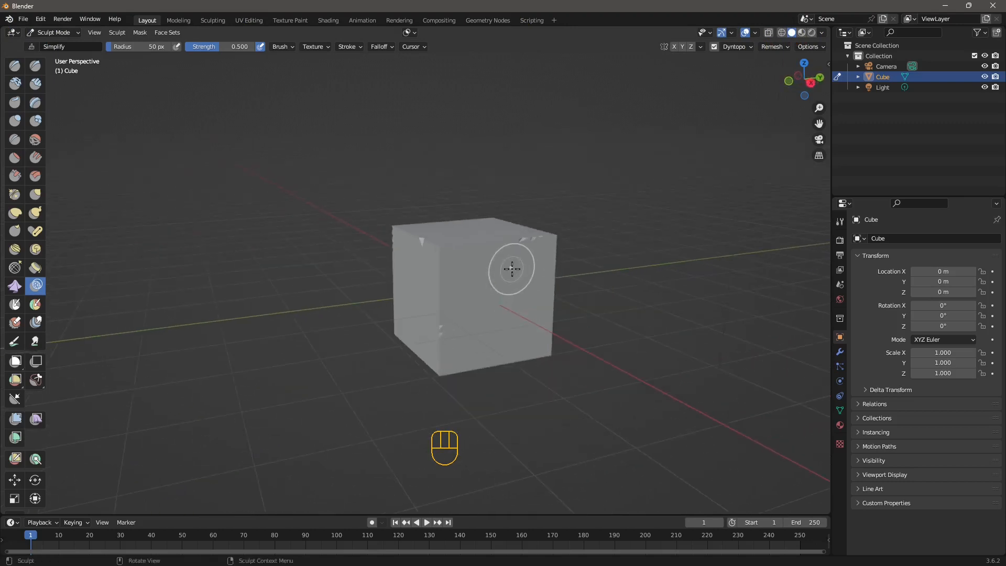
scroll(563, 234, up, 2)
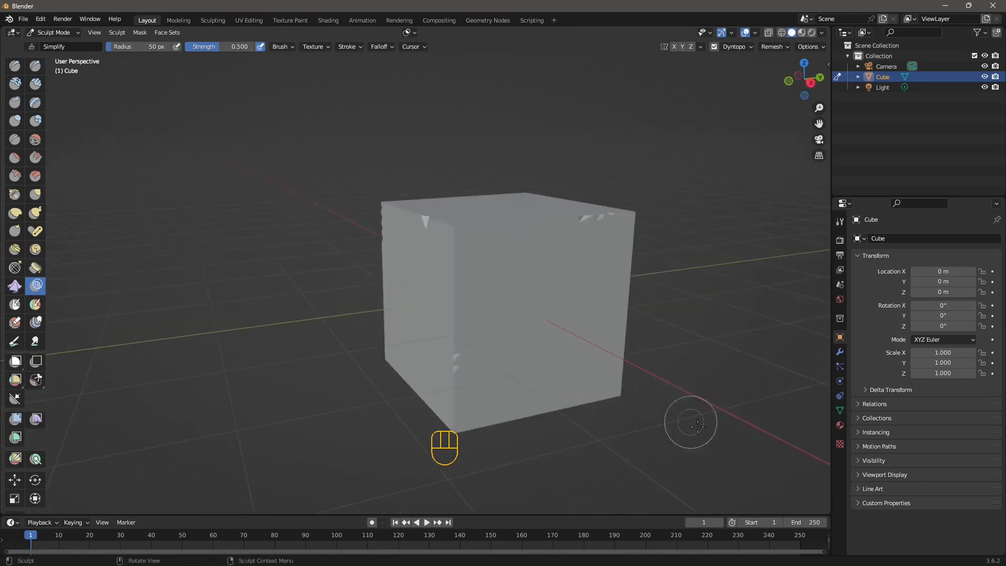
shift+middle_drag(570, 323, 529, 304)
middle_drag(462, 261, 481, 263)
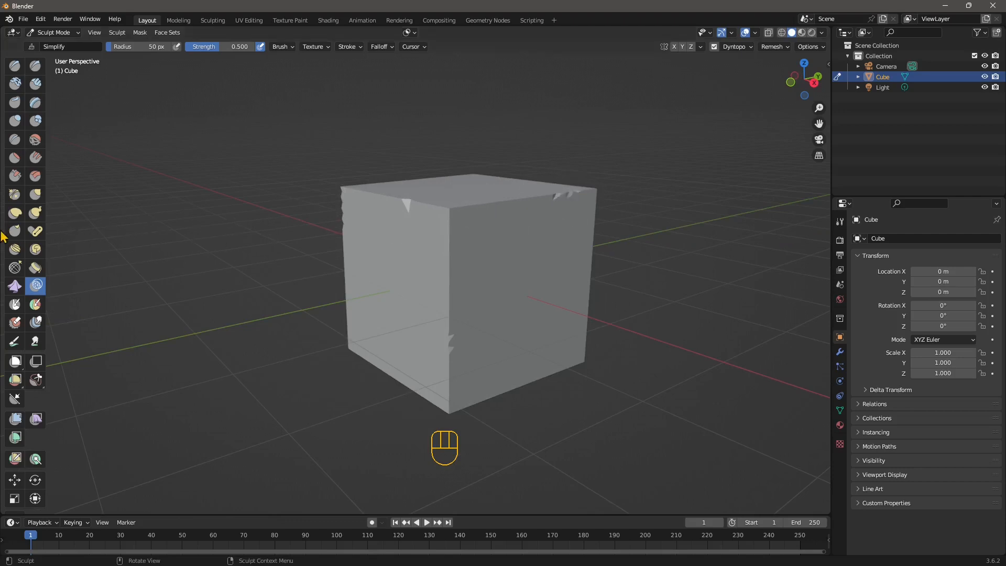
Activate the Mesh Filter tool and set its filter type to Smooth.
scroll(34, 303, down, 1)
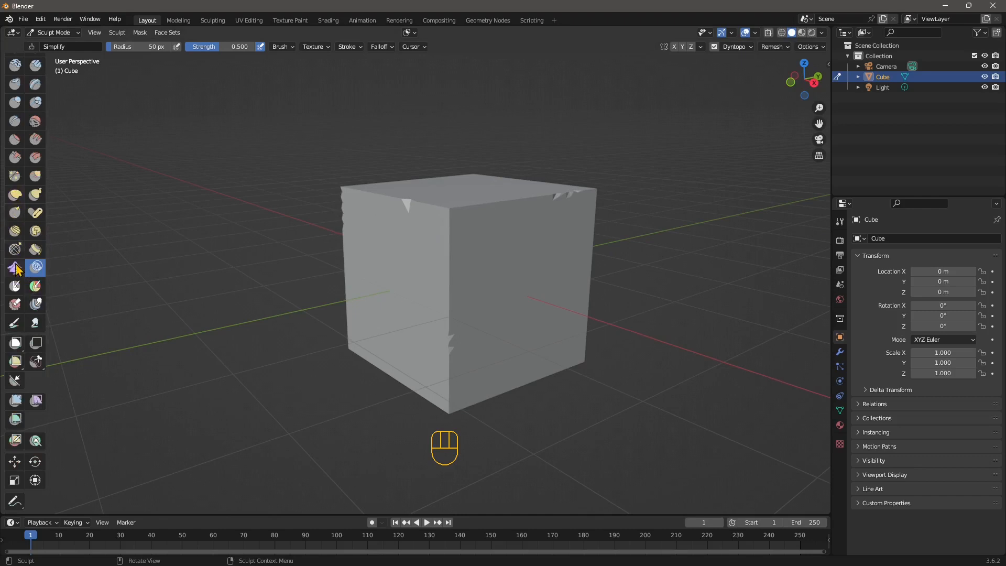
click(18, 404)
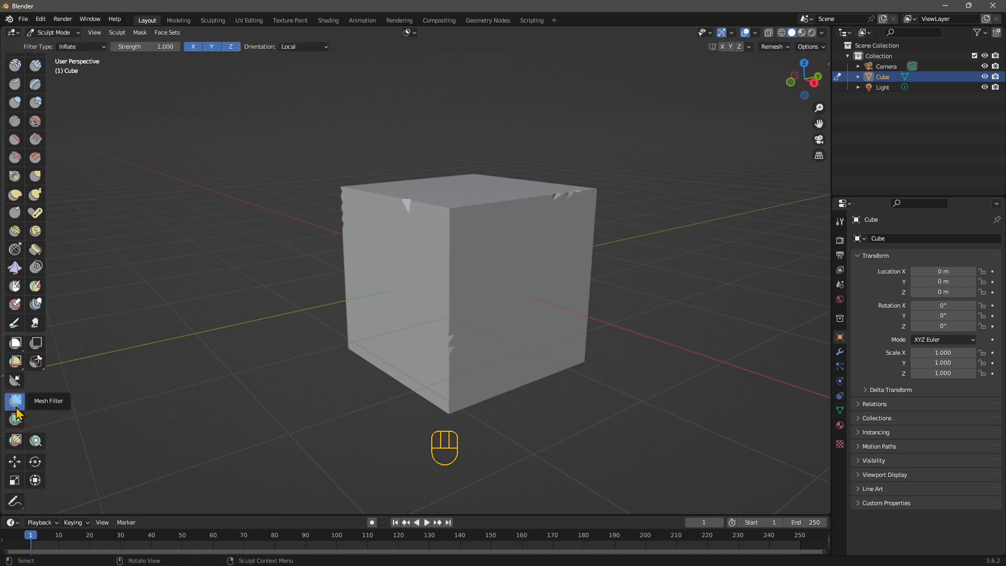
click(63, 48)
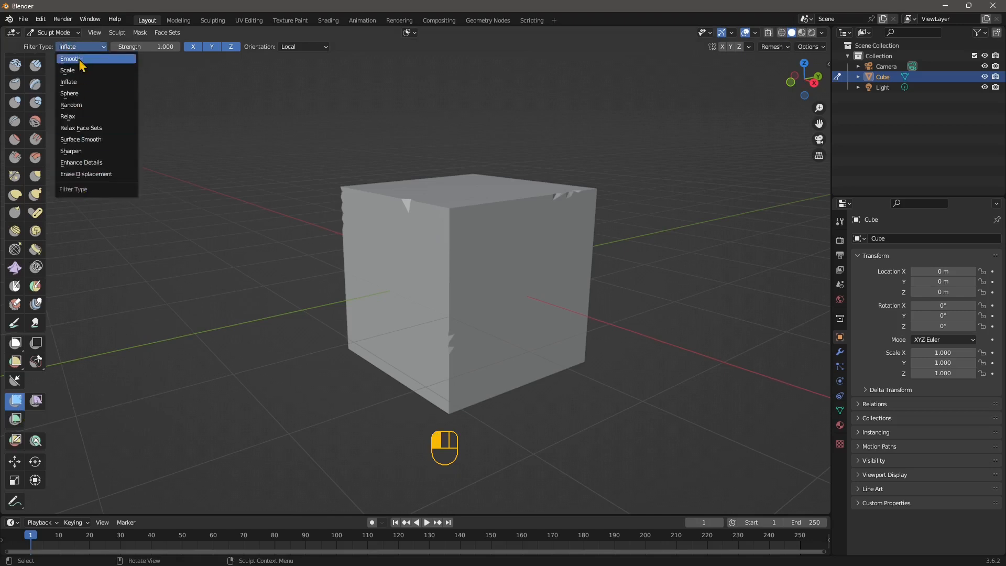
click(82, 57)
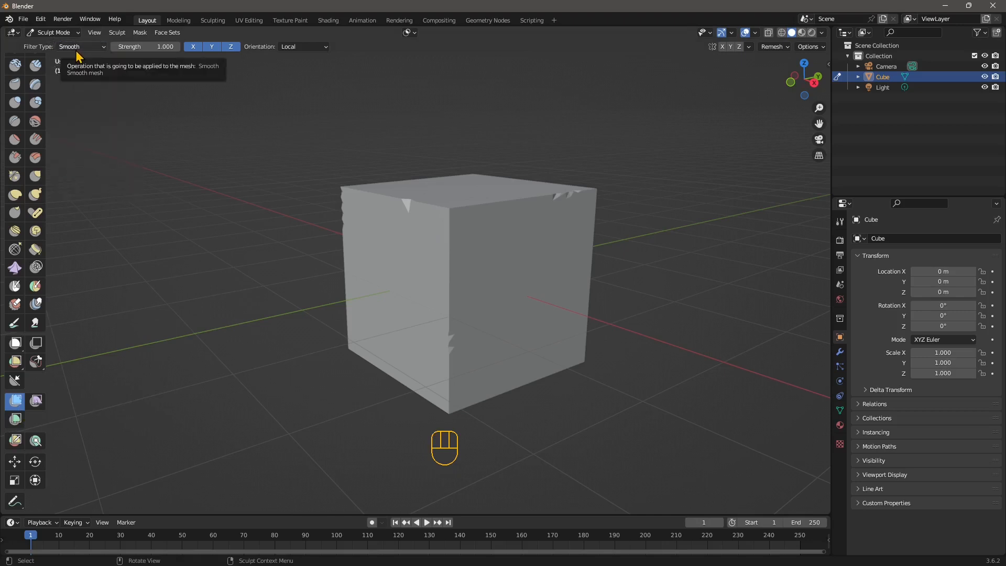
Brush along one upper edge and the near upper corner of the cube with the Smooth brush at 0.700 strength.
drag(349, 226, 94, 302)
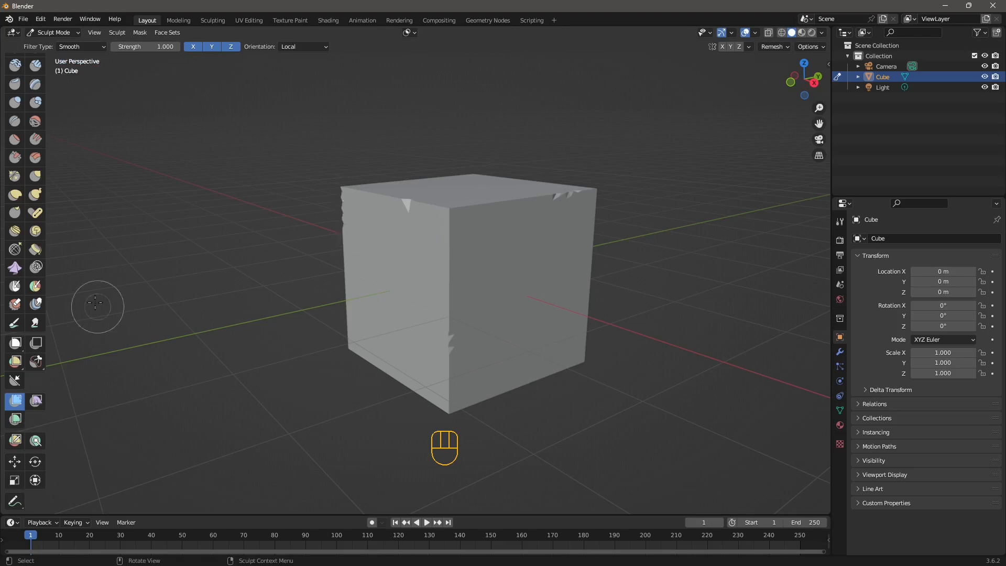
click(35, 121)
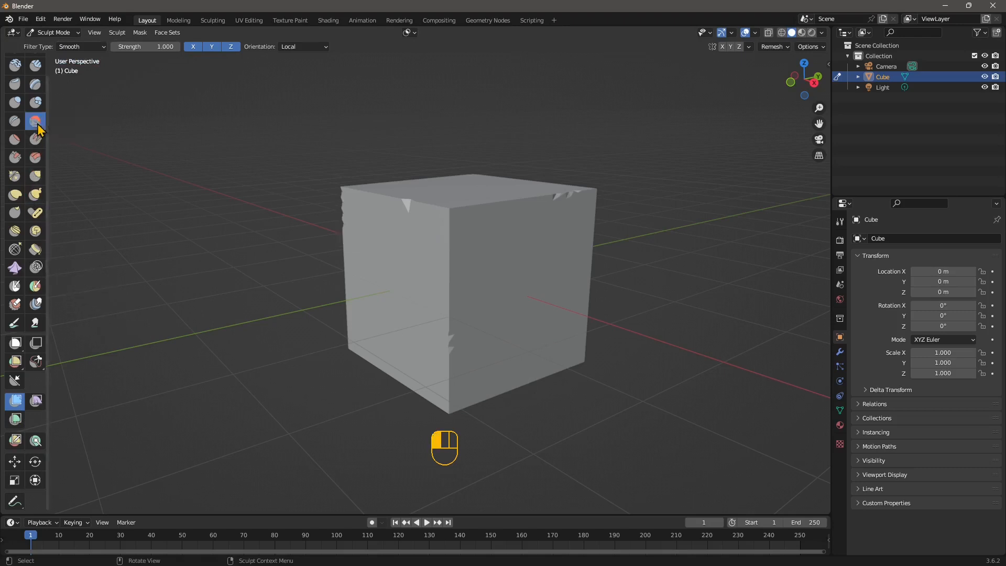
drag(339, 201, 464, 217)
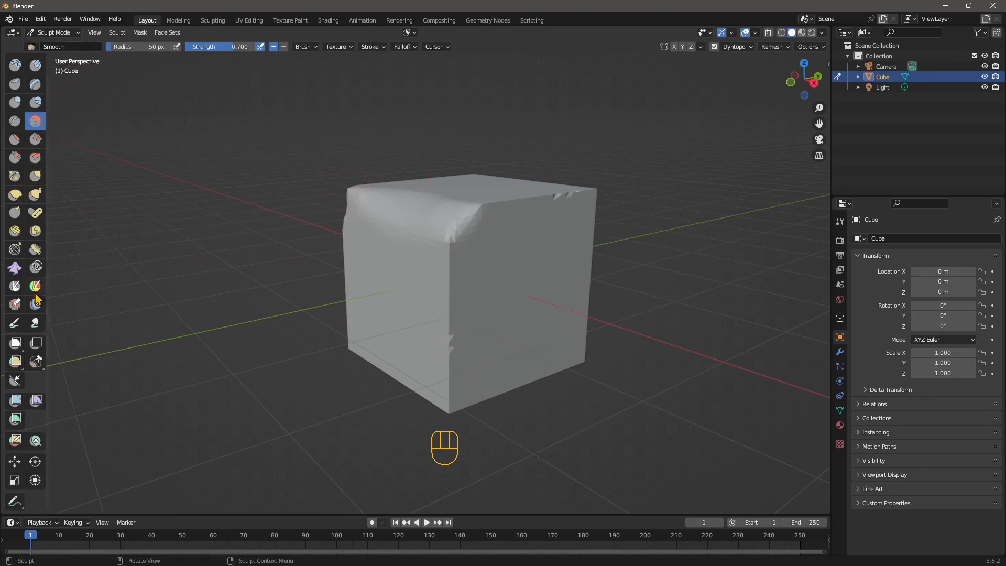
Smooth the whole cube with the Mesh Filter, using the Smooth filter type and Local orientation, and show the active tool settings.
click(15, 401)
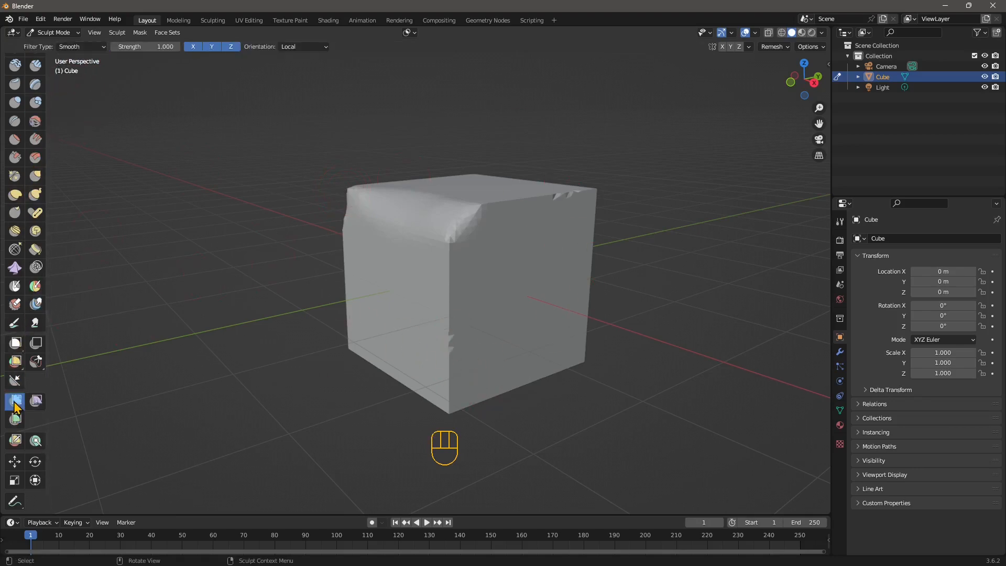
click(71, 48)
click(74, 58)
click(297, 47)
click(289, 51)
middle_drag(496, 254, 396, 245)
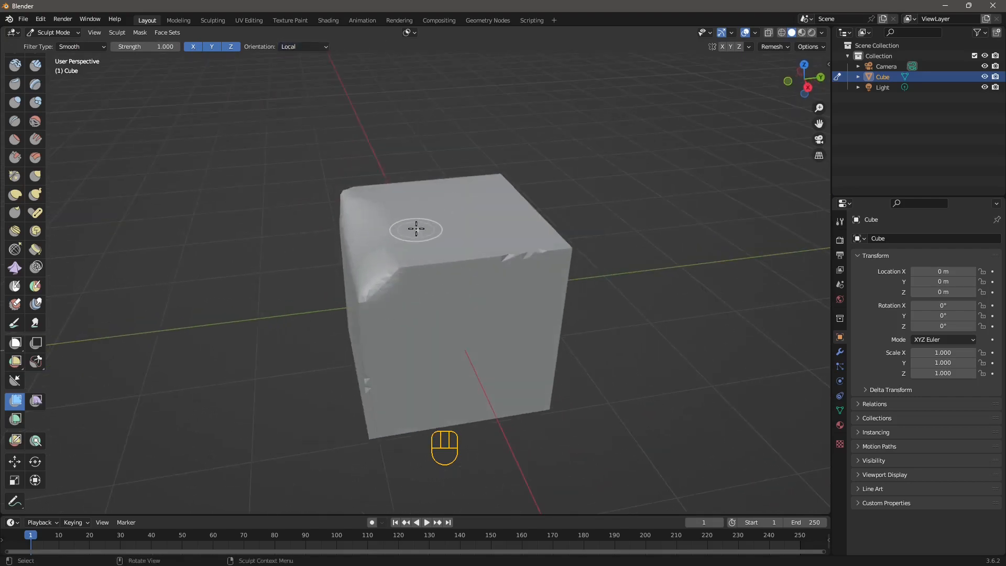
click(840, 220)
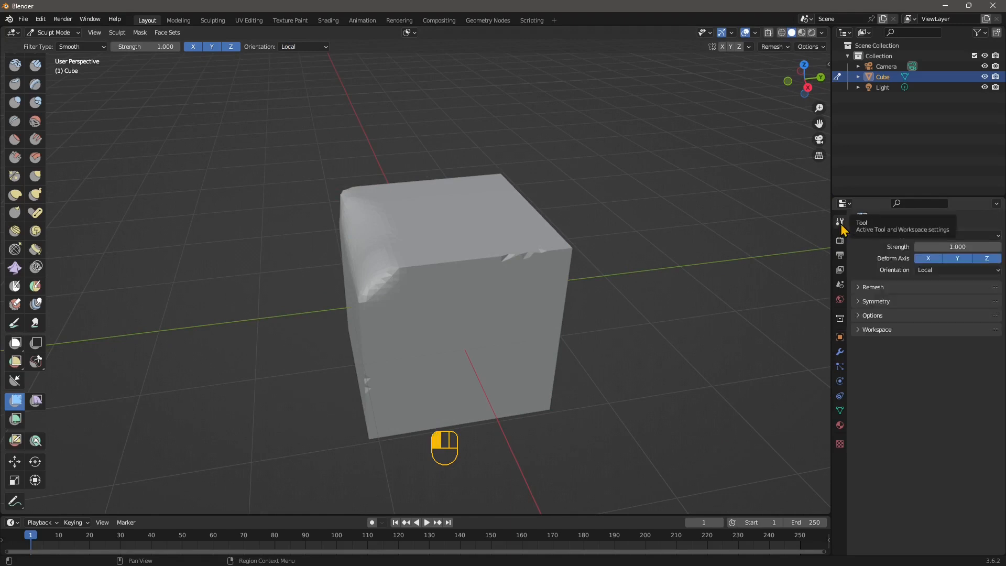
middle_drag(413, 287, 438, 262)
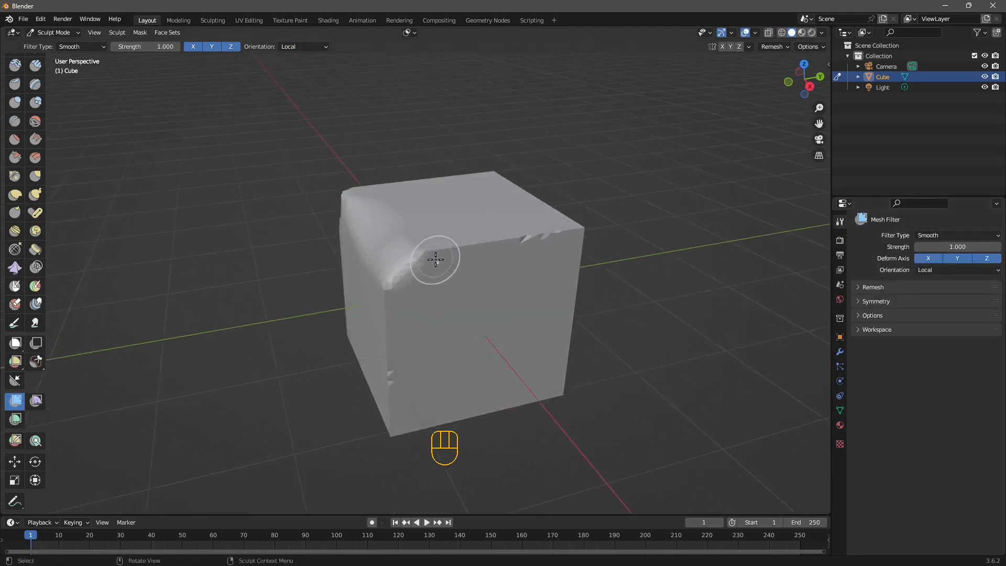
drag(441, 241, 152, 79)
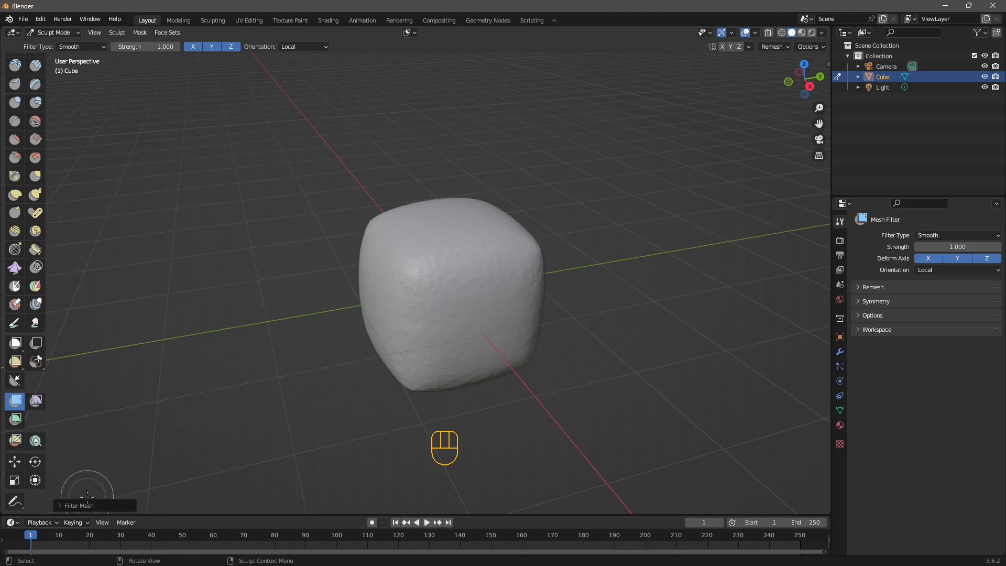
Set the applied mesh filter's strength to 0.860 and try a repeat count of 2 before restoring it to 1.
click(78, 505)
click(151, 464)
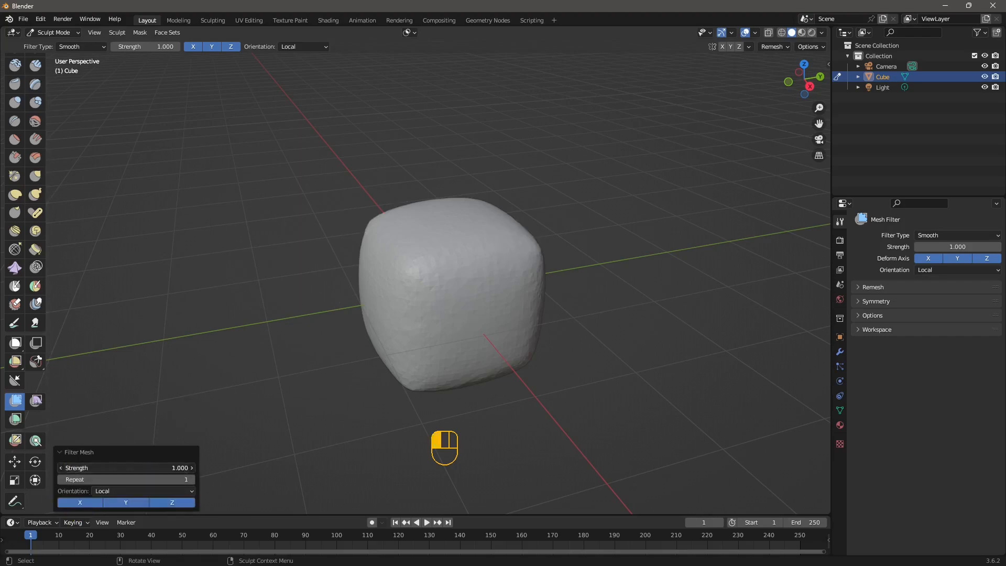
mouse_move(151, 467)
mouse_down()
mouse_move(109, 467)
mouse_move(171, 468)
mouse_up()
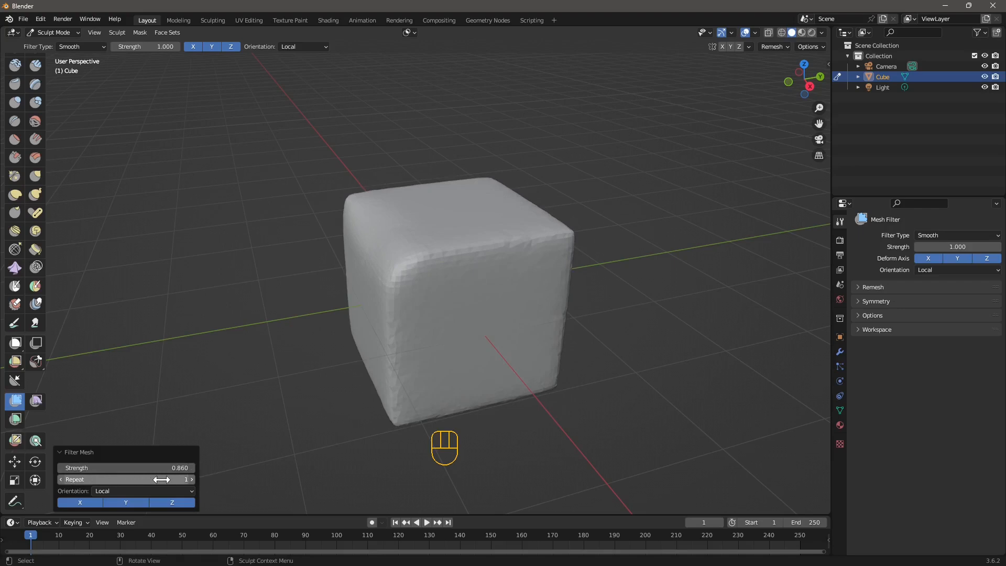
click(190, 480)
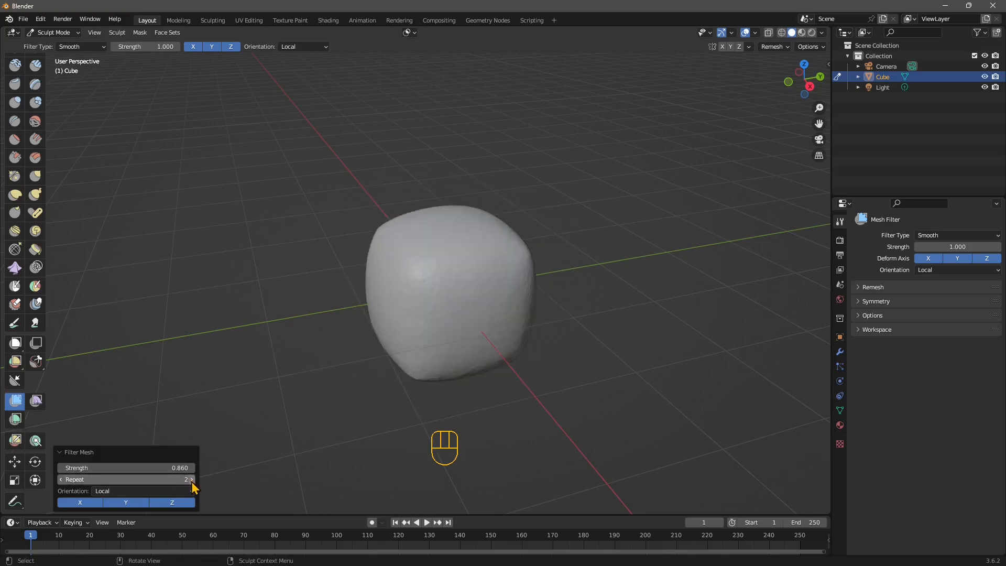
click(61, 478)
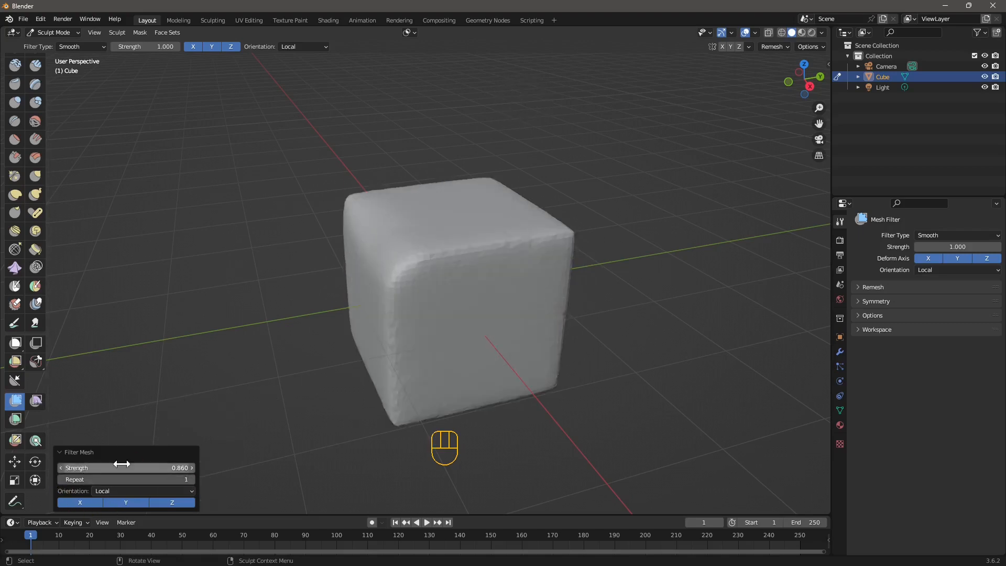
Set the applied mesh filter's strength to 0.550 and check the smoothed cube from another angle.
drag(175, 469, 145, 469)
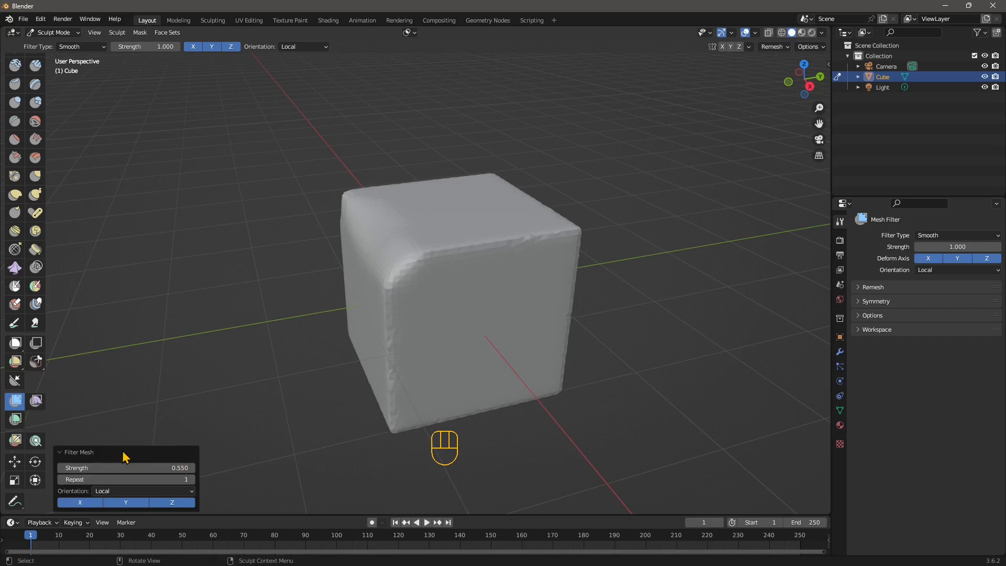
middle_drag(494, 359, 386, 234)
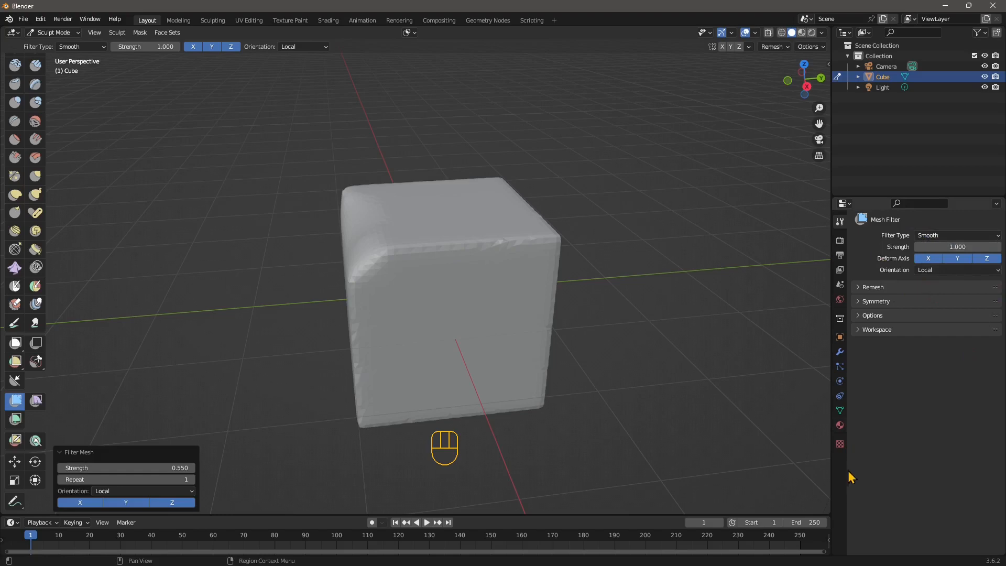
Turn off Dyntopo for the Simplify brush and remesh the smoothed cube with a 0.1 m voxel size.
click(872, 287)
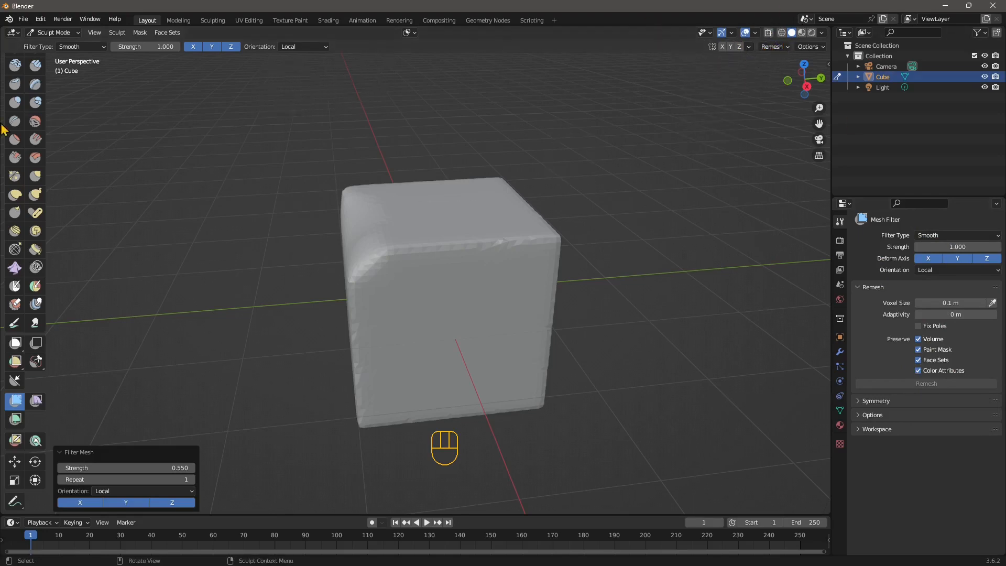
click(36, 267)
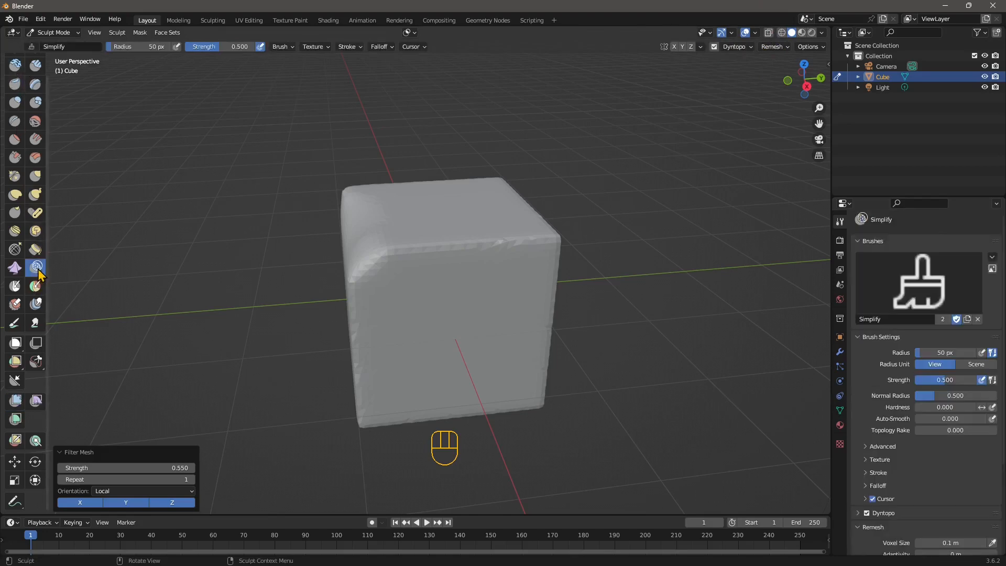
click(713, 50)
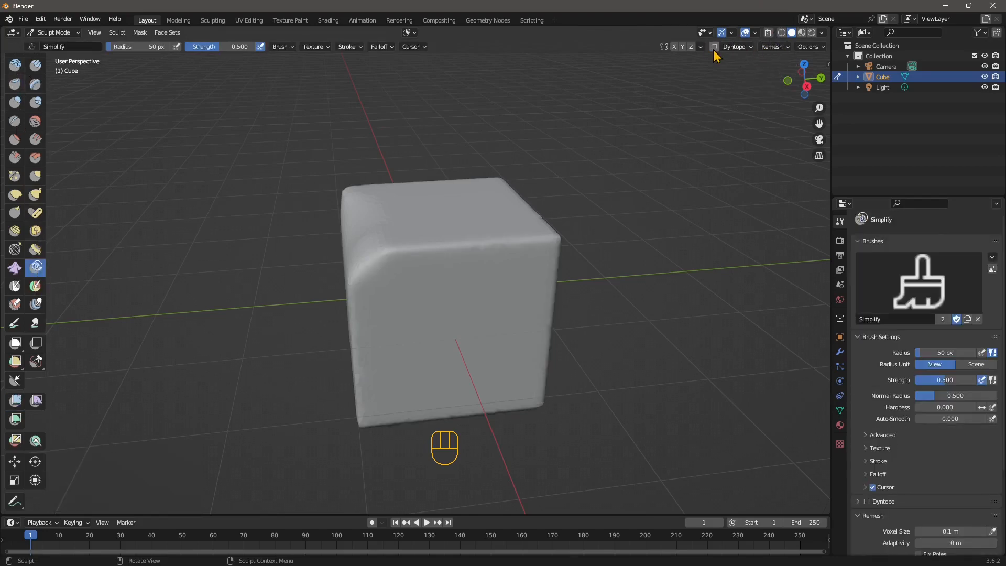
click(773, 48)
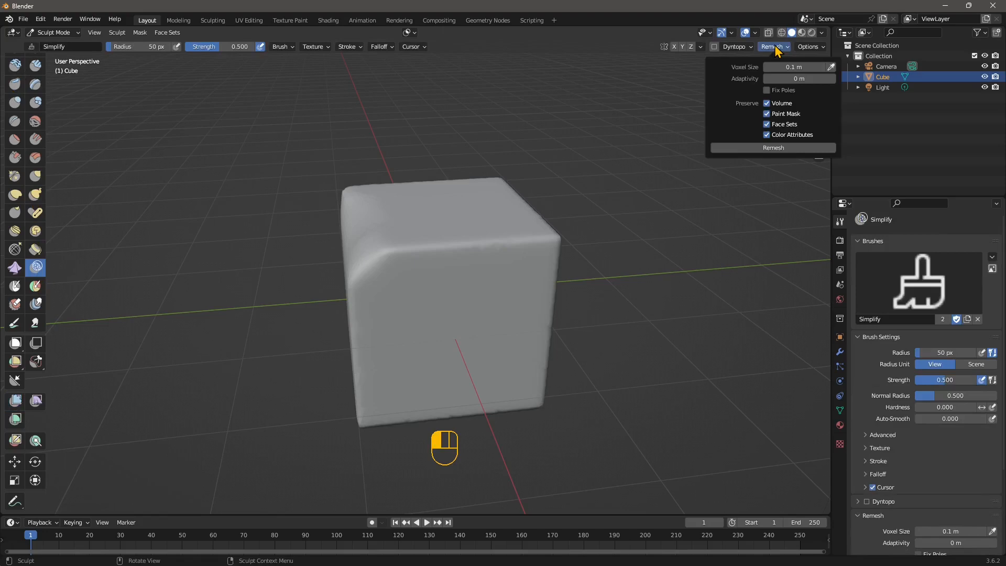
click(773, 148)
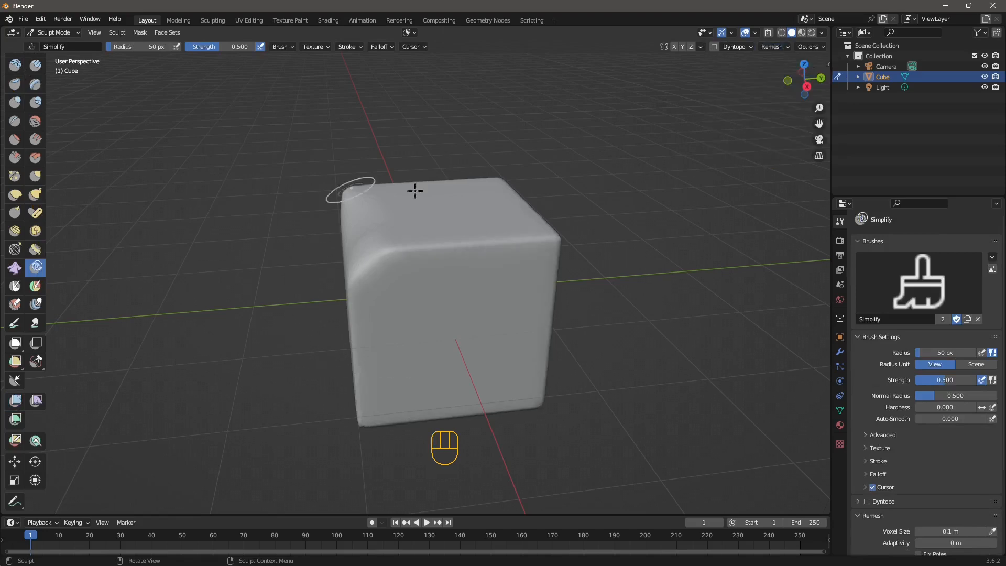
middle_drag(359, 225, 490, 234)
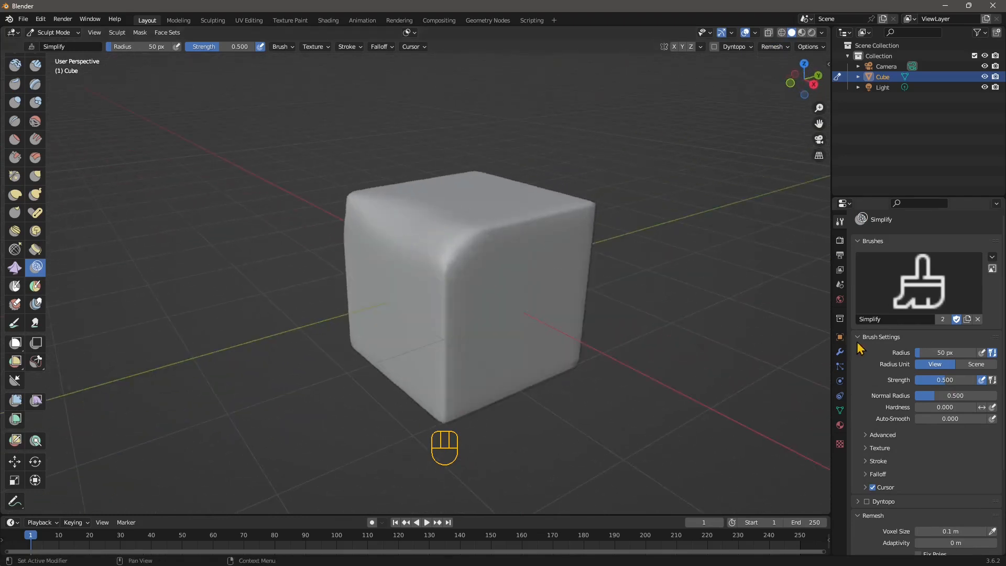
Try symmetrizing the cube from -X to +X with Y mirroring enabled, and undo the symmetrize.
scroll(938, 442, down, 2)
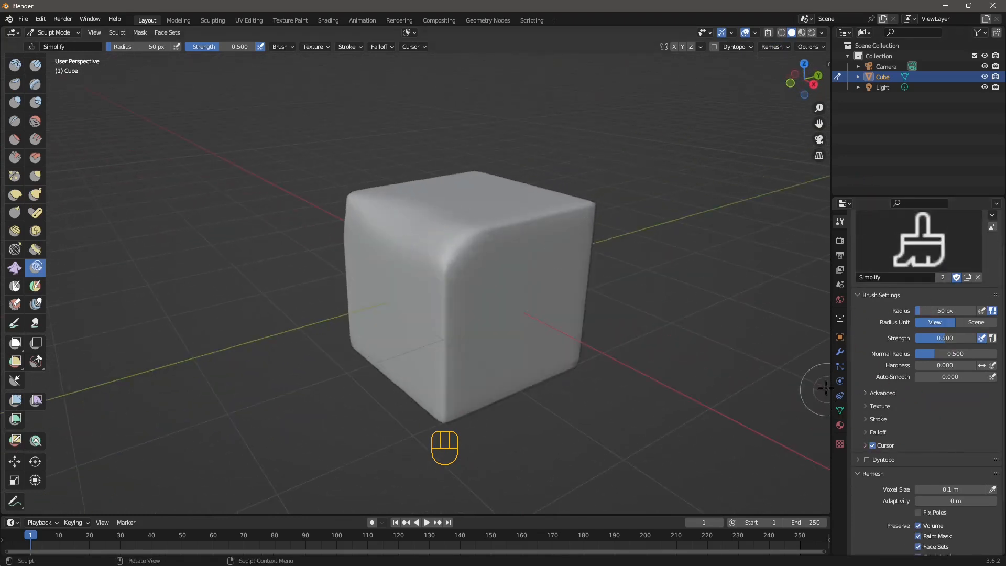
scroll(922, 430, down, 3)
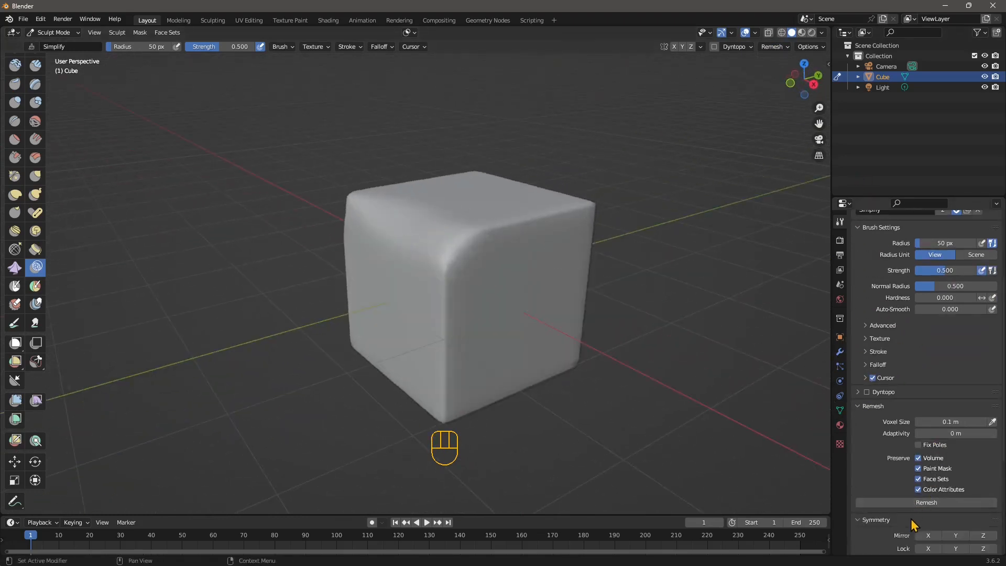
scroll(928, 468, down, 5)
scroll(928, 474, down, 1)
click(955, 410)
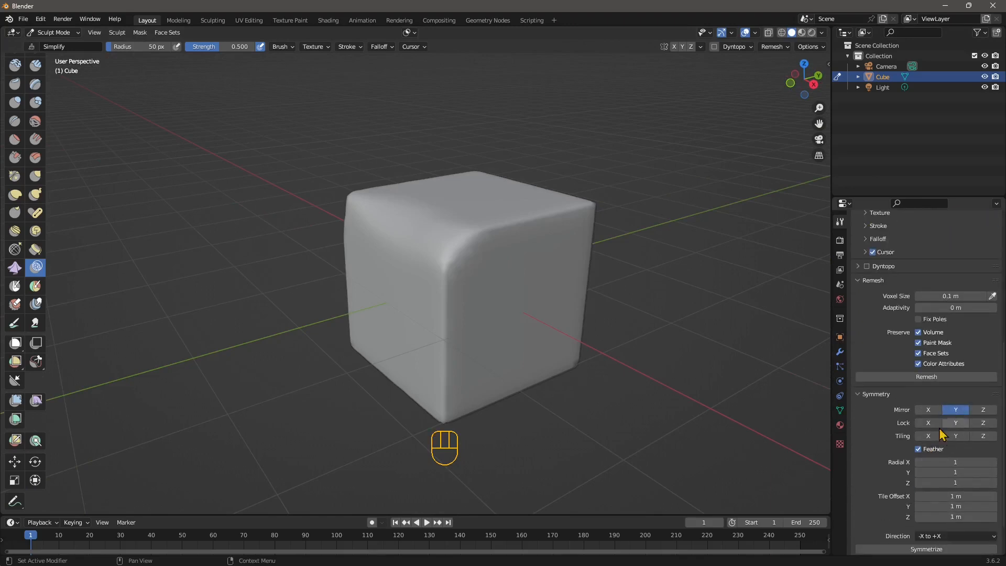
scroll(945, 432, down, 2)
click(906, 503)
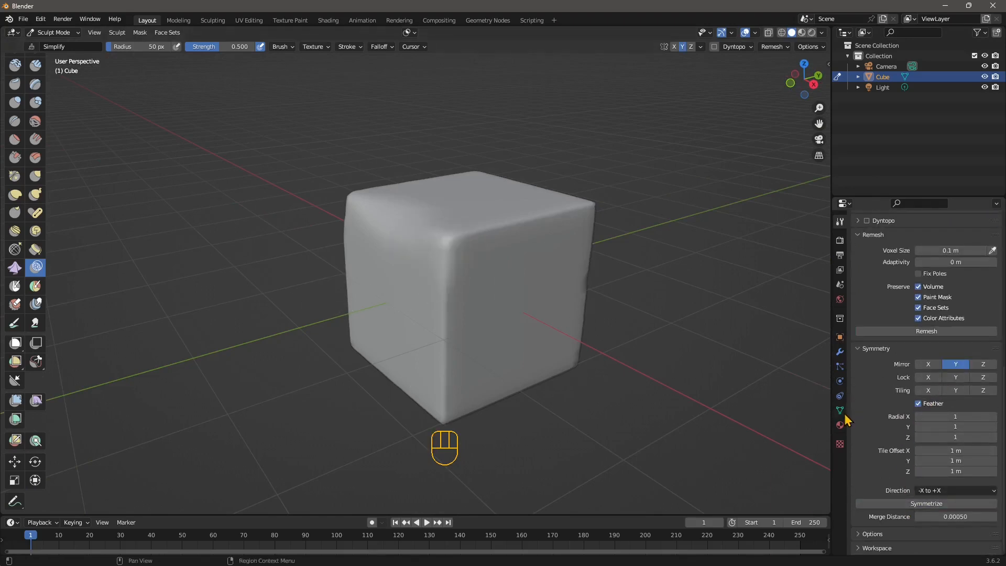
key(ctrl+z)
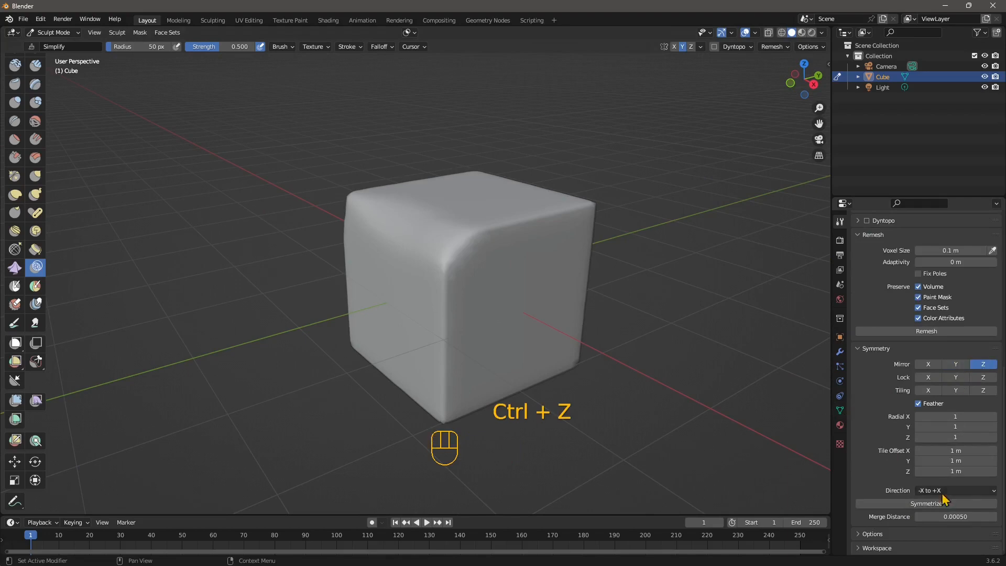
With Z mirroring enabled, symmetrize the cube from -X to +X and again from -Z to +Z.
click(937, 503)
click(946, 490)
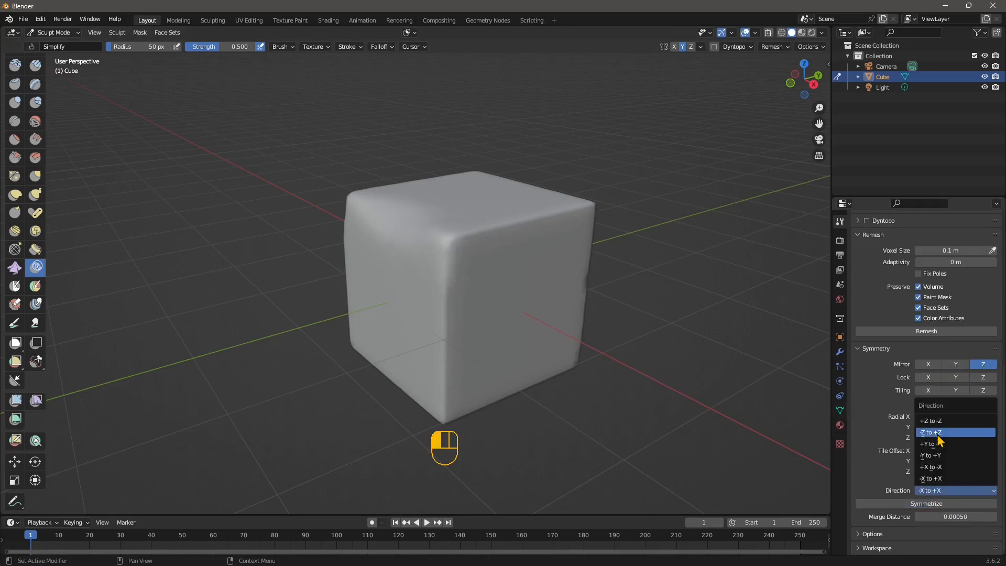
click(938, 433)
click(935, 503)
click(936, 490)
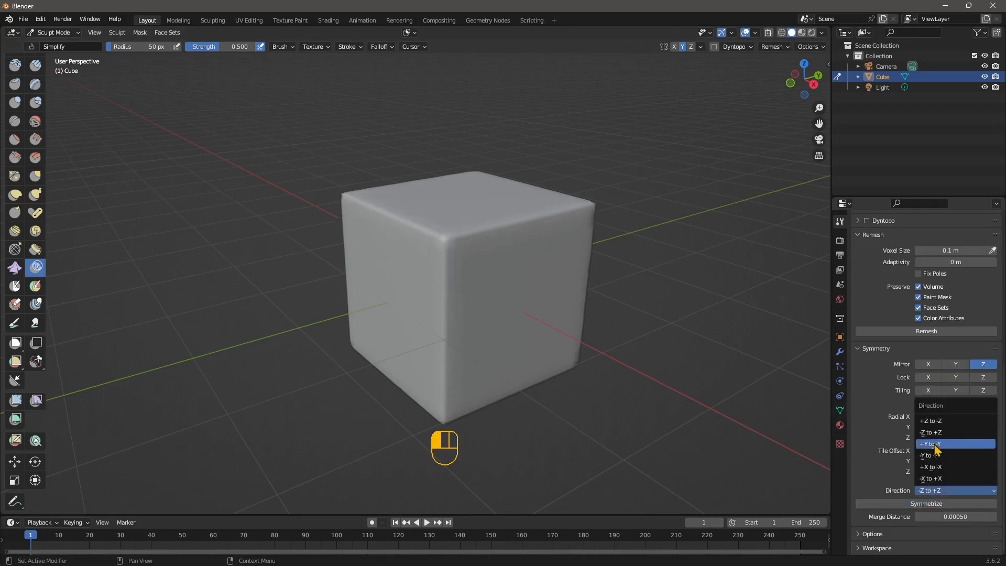
middle_drag(413, 318, 448, 198)
middle_drag(374, 205, 406, 197)
middle_drag(316, 225, 6, 97)
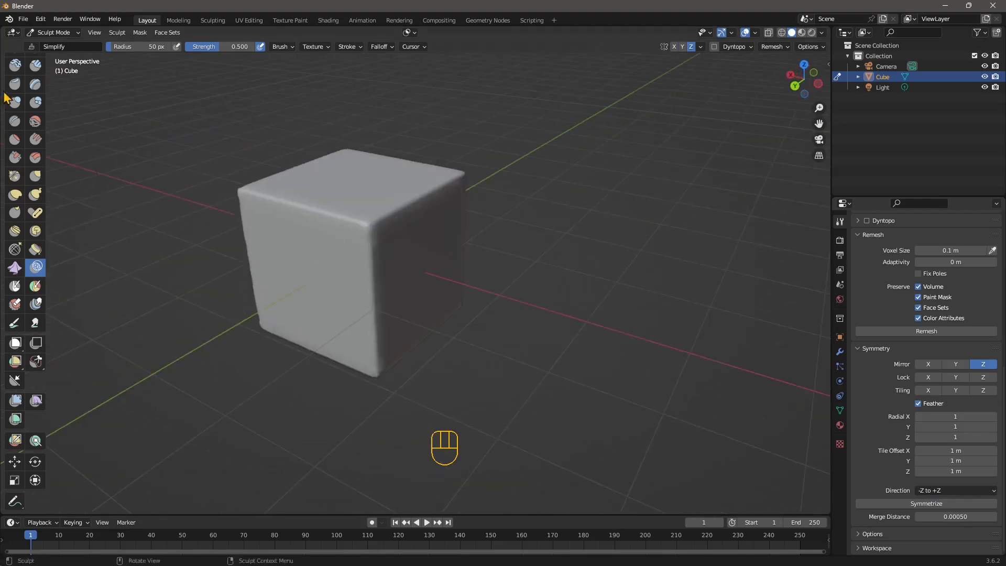
Sculpt raised bands across one side face with the Draw brush at 0.500 strength, mirrored on Z.
scroll(10, 72, up, 1)
click(15, 65)
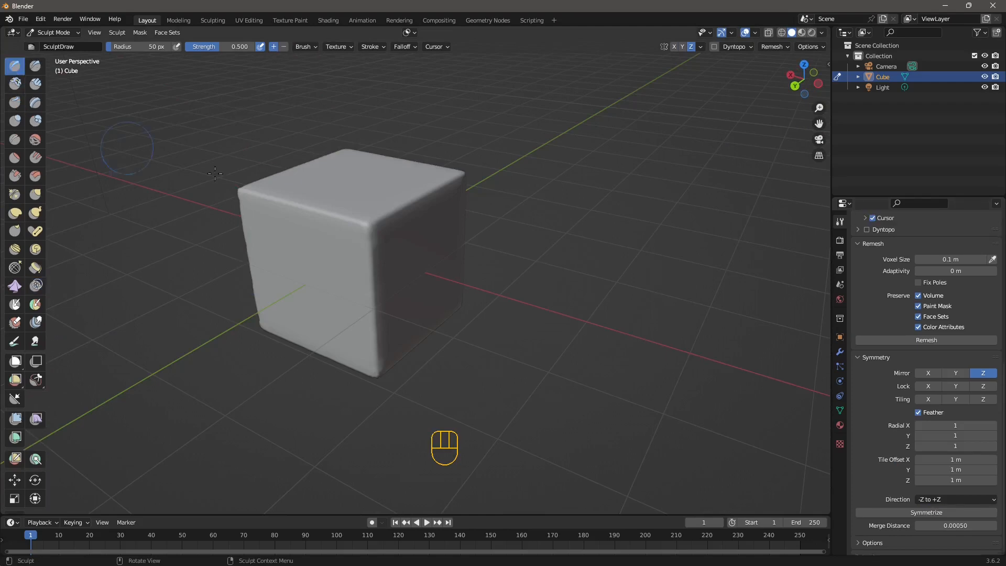
mouse_move(256, 206)
mouse_down()
mouse_move(339, 224)
mouse_move(241, 193)
mouse_move(341, 225)
mouse_move(330, 233)
mouse_move(392, 265)
mouse_up()
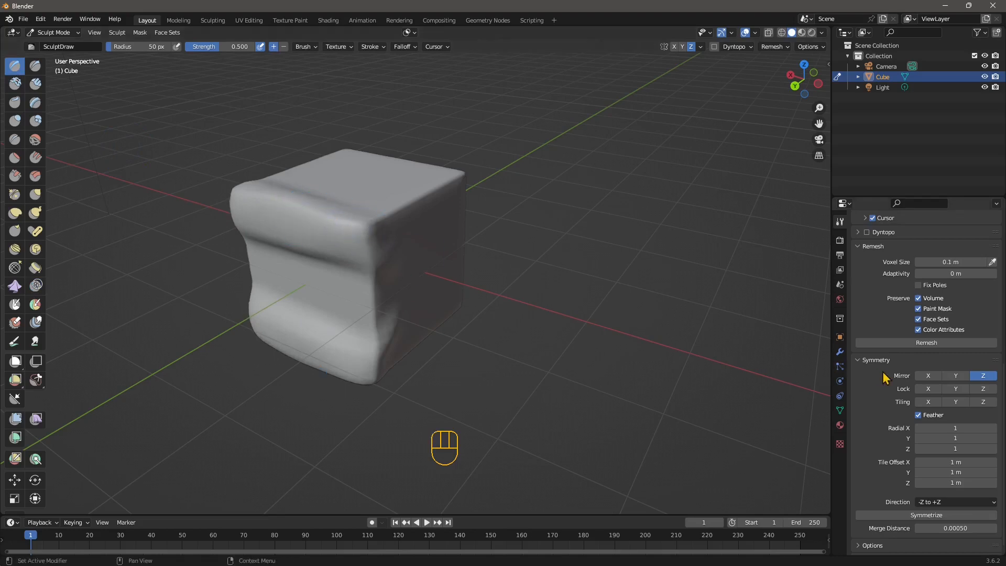
mouse_move(317, 250)
mouse_down()
mouse_move(270, 203)
mouse_move(247, 198)
mouse_up()
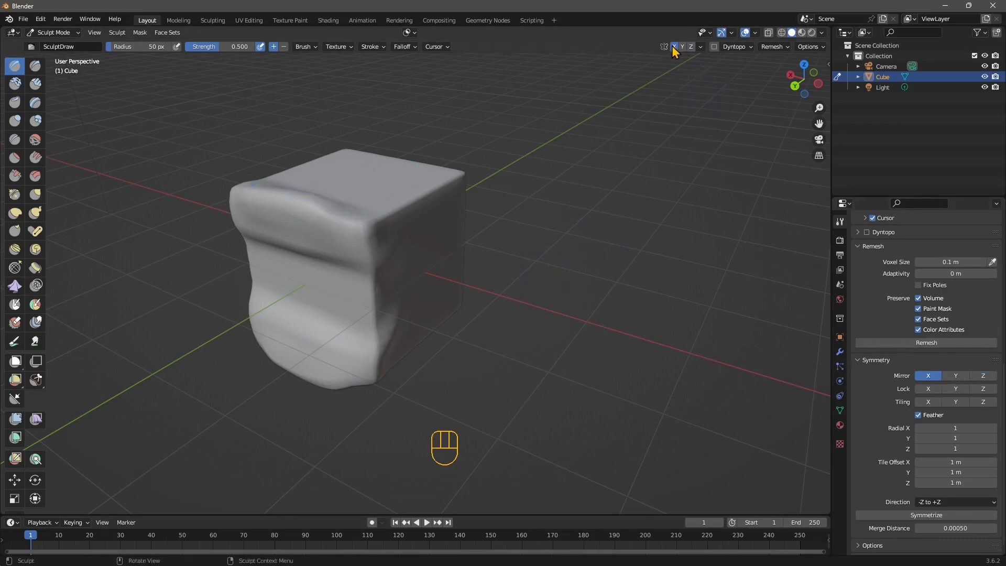
With mirroring on X only, draw several raised strokes over the adjacent side face using the Draw brush.
middle_drag(458, 204, 400, 202)
mouse_move(399, 202)
mouse_down()
mouse_move(386, 206)
mouse_move(482, 202)
mouse_move(382, 225)
mouse_up()
middle_drag(381, 225, 411, 251)
mouse_move(411, 251)
mouse_down()
mouse_move(412, 216)
mouse_move(437, 264)
mouse_up()
middle_drag(426, 280, 329, 251)
mouse_move(395, 298)
mouse_down()
mouse_move(468, 295)
mouse_move(435, 189)
mouse_move(419, 316)
mouse_up()
middle_drag(420, 317, 434, 347)
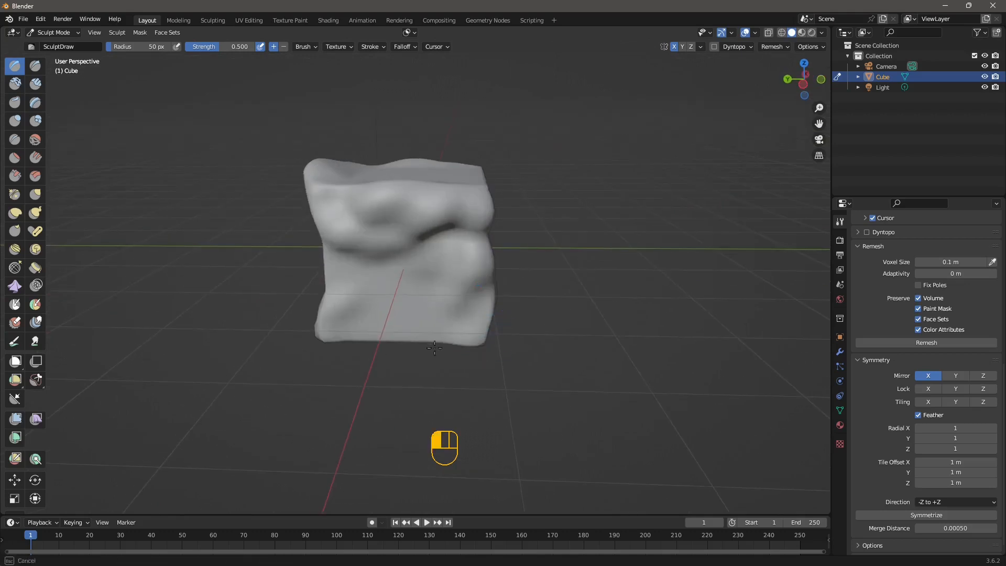
middle_drag(331, 344, 685, 329)
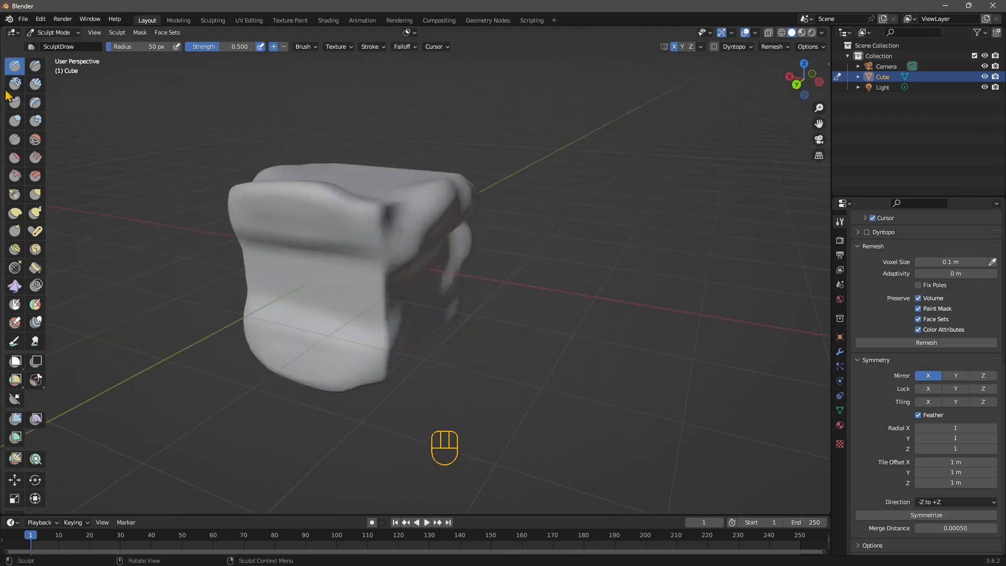
Switch to the Mesh Filter and collapse its Remesh and Symmetry settings.
scroll(23, 403, down, 1)
click(16, 402)
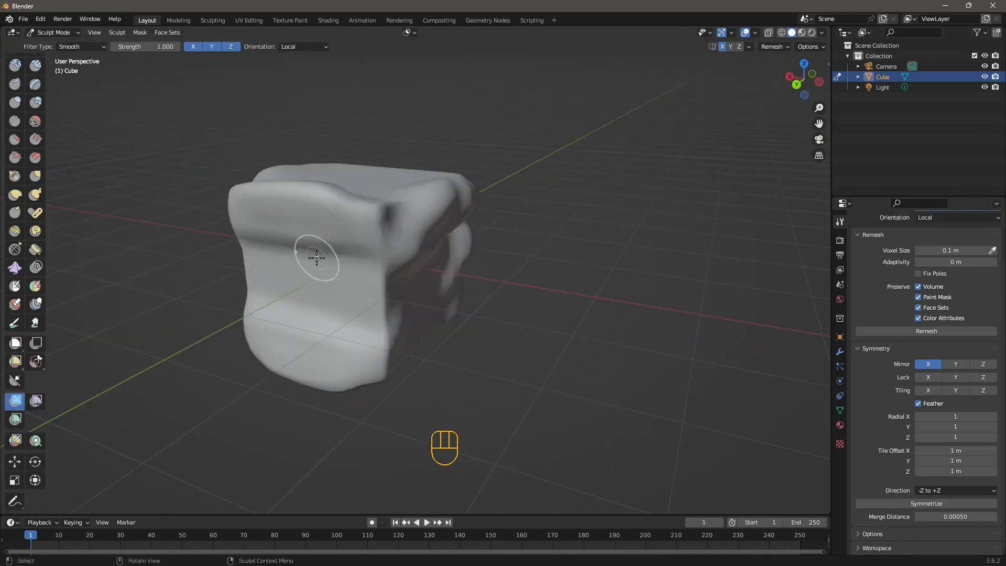
scroll(915, 263, up, 3)
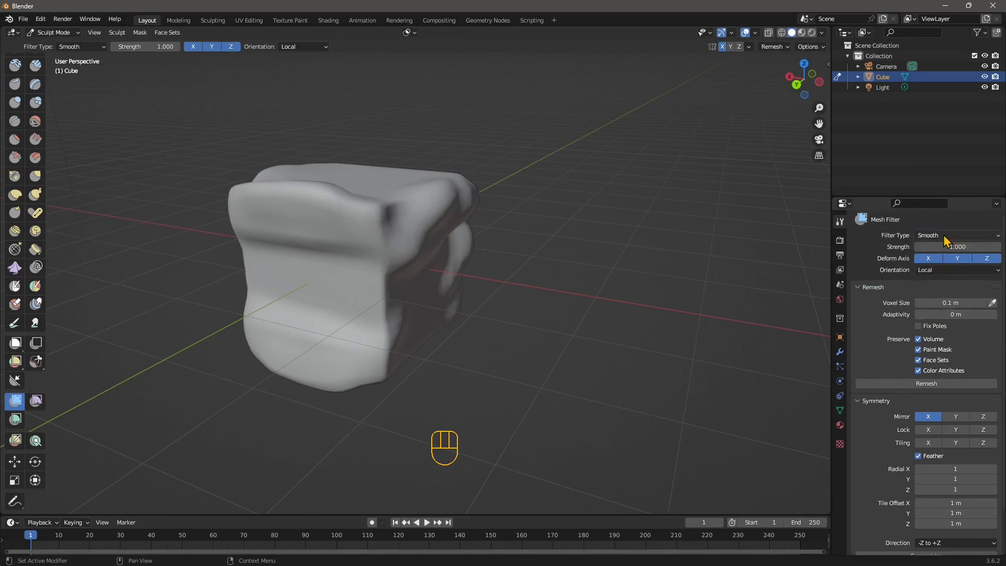
click(873, 287)
click(873, 301)
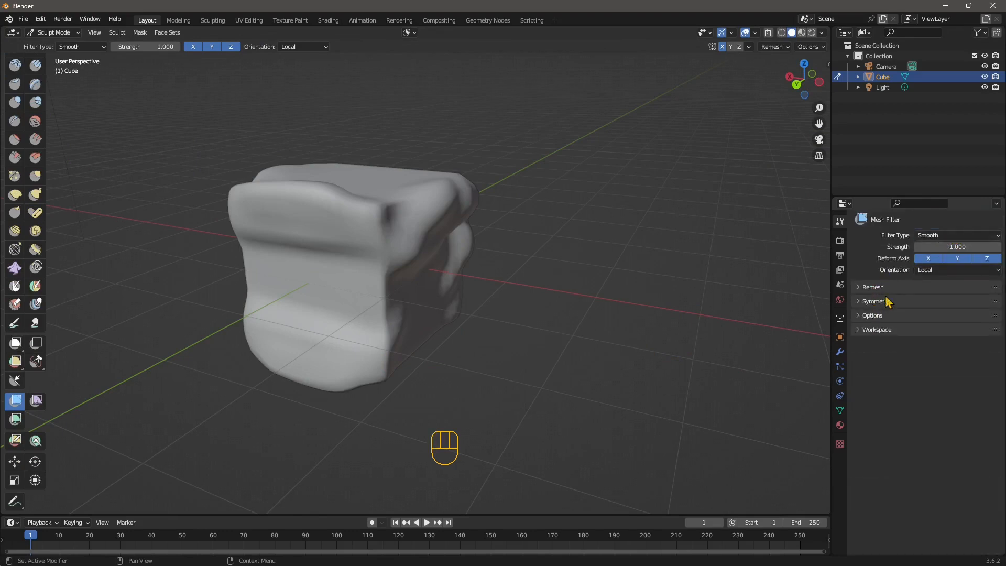
Scale up the whole mesh with the Scale filter type at about 0.133 strength on all axes.
click(925, 237)
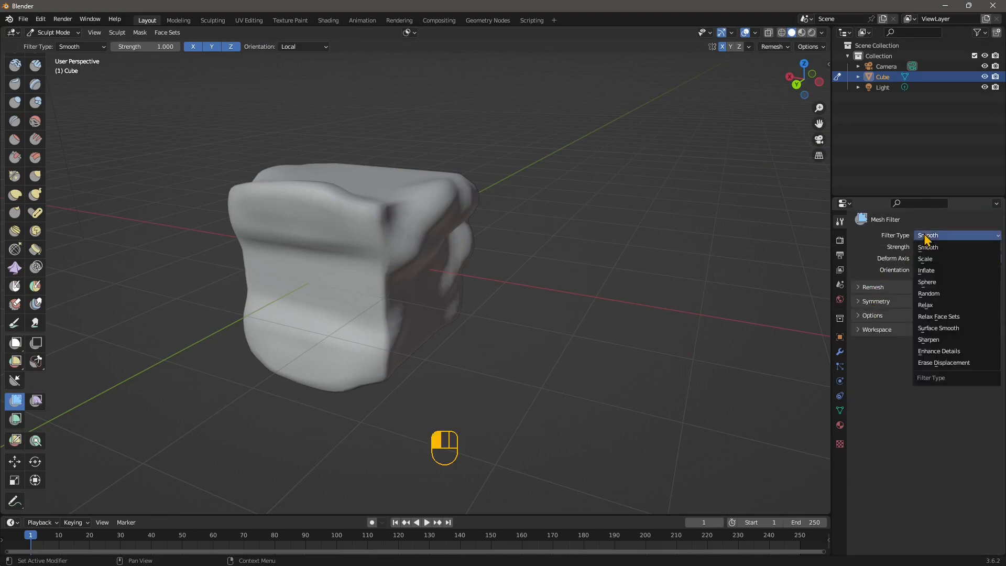
click(947, 264)
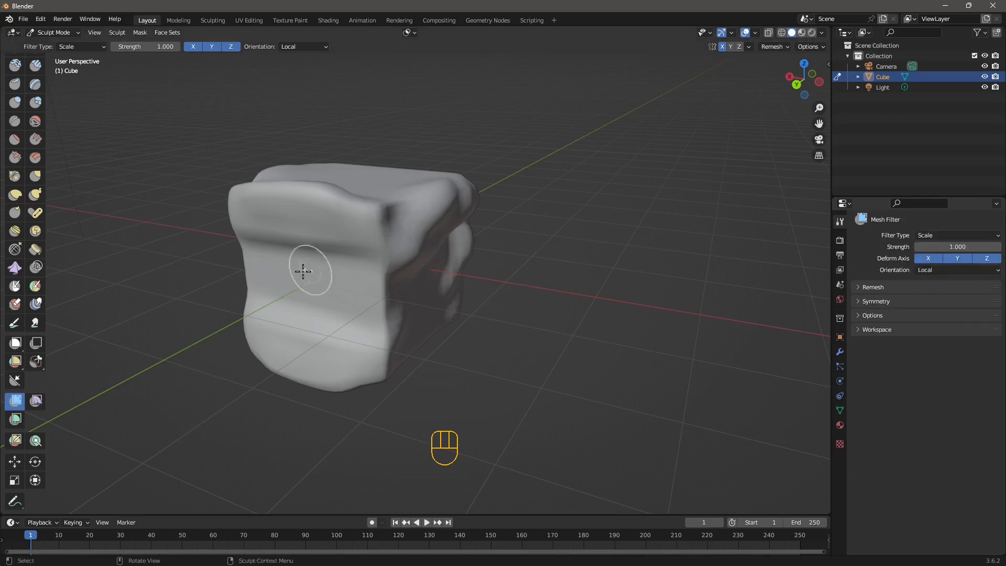
drag(297, 265, 398, 251)
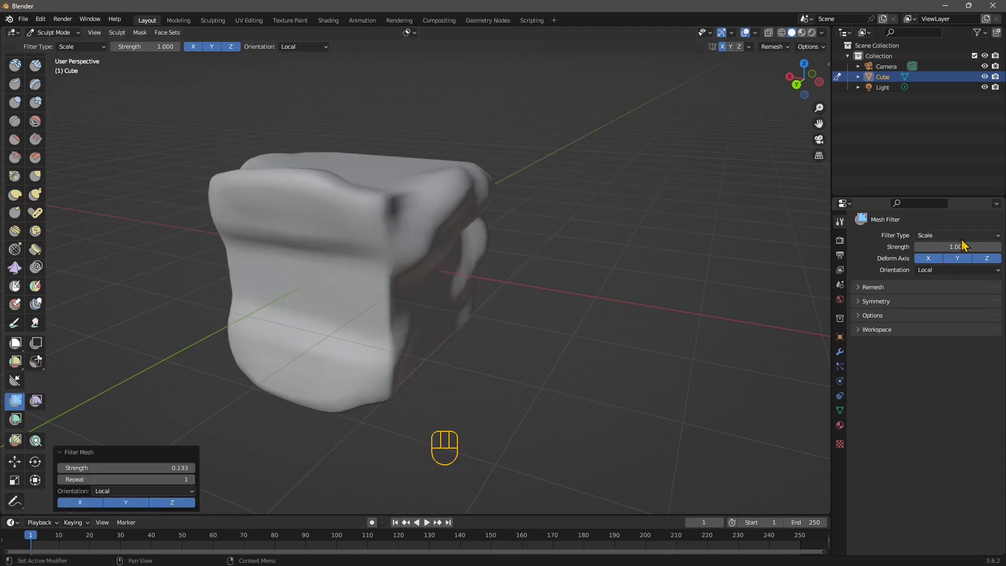
Try the Scale filter with the deform axis limited to Z, undo it, and re-enable all three axes.
click(957, 258)
click(928, 258)
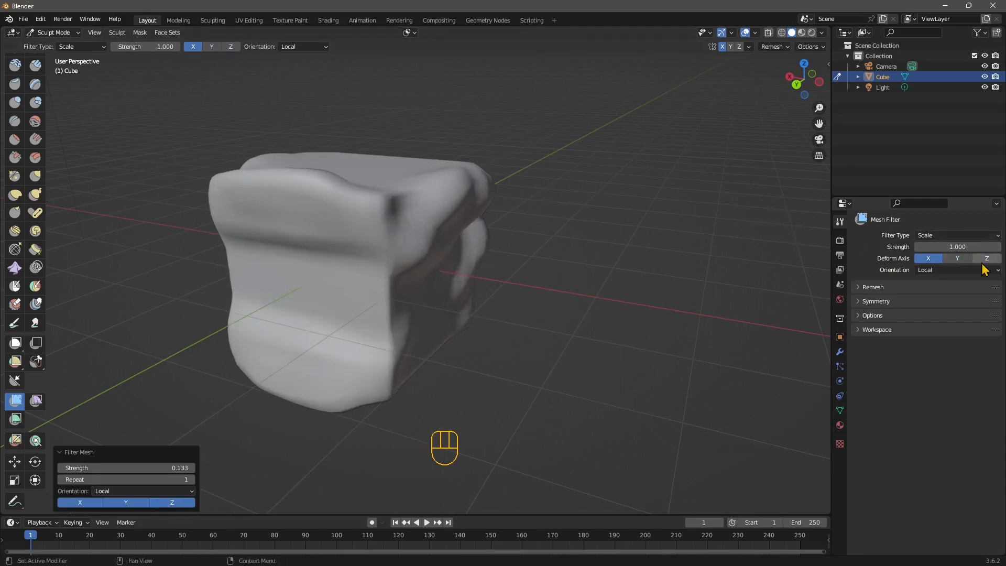
drag(377, 220, 392, 130)
key(ctrl+z)
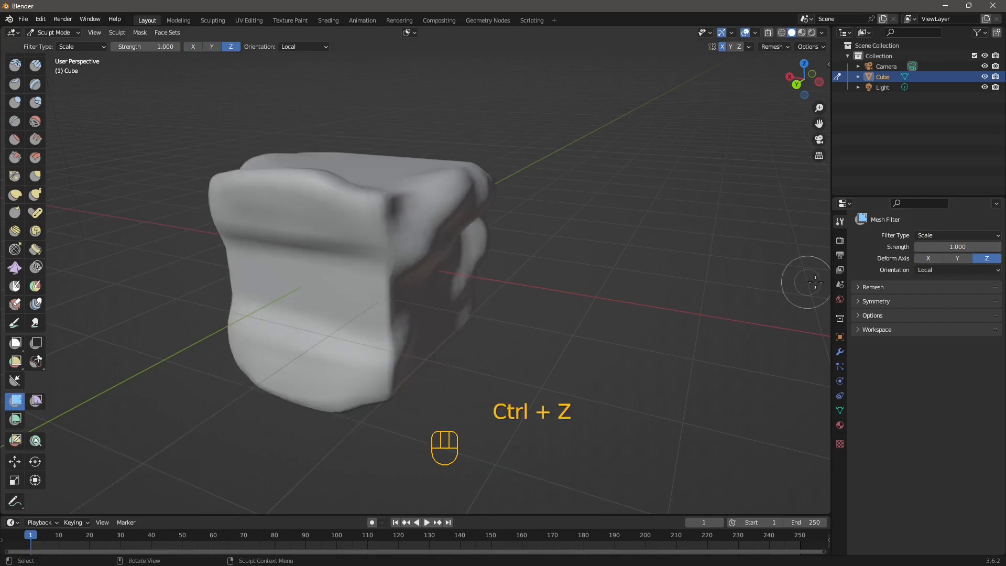
shift+click(949, 261)
shift+click(935, 258)
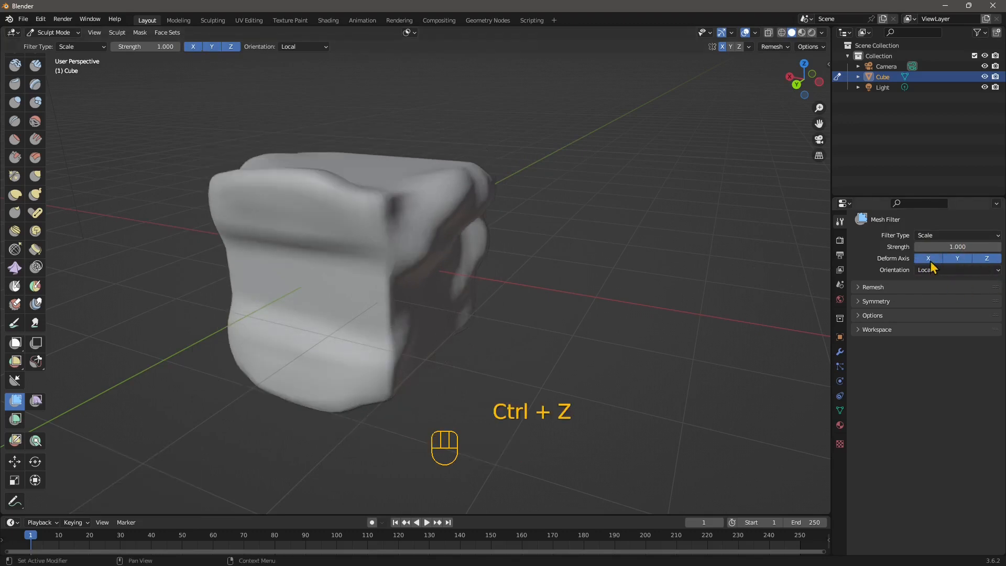
Try the Inflate filter type on the mesh at about 0.275 strength, and undo it.
click(924, 238)
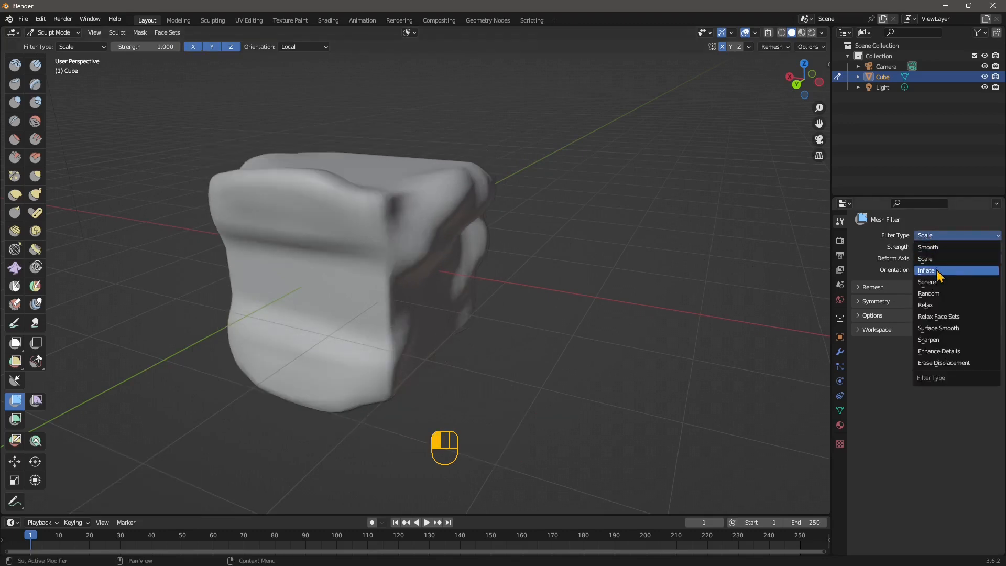
click(937, 270)
drag(360, 285, 429, 206)
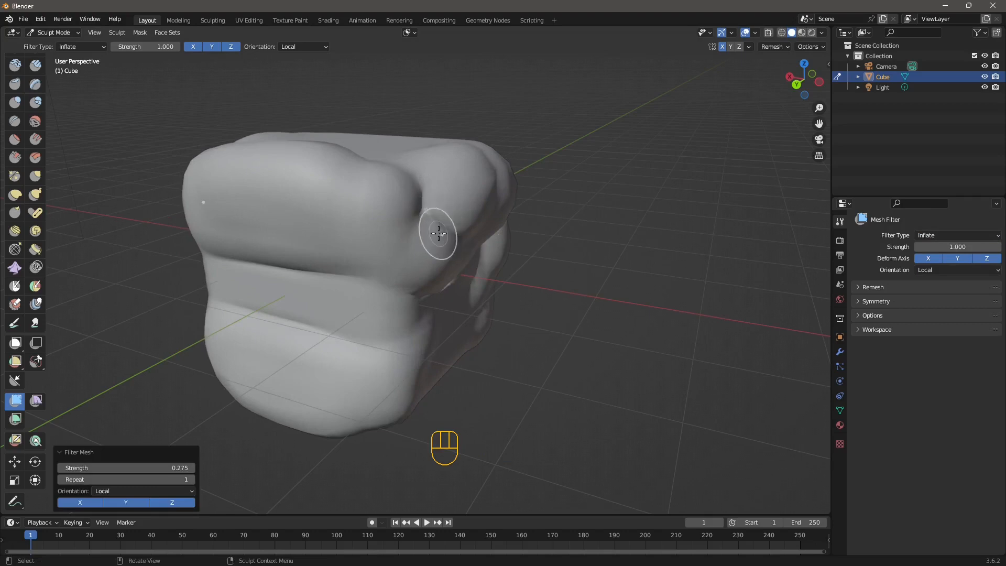
key(ctrl+z)
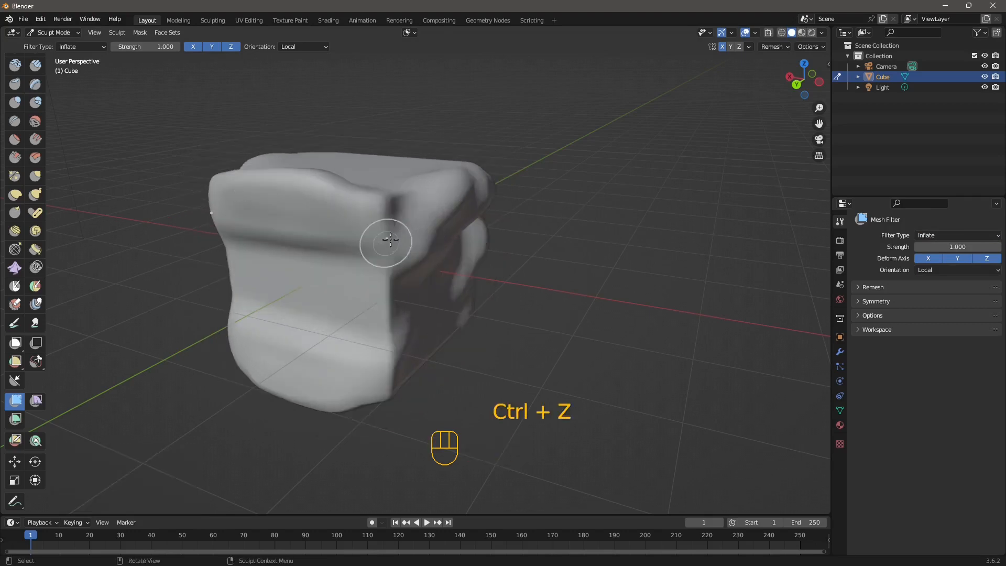
Round the whole mesh with the Sphere filter type at about 1.049 strength.
click(927, 236)
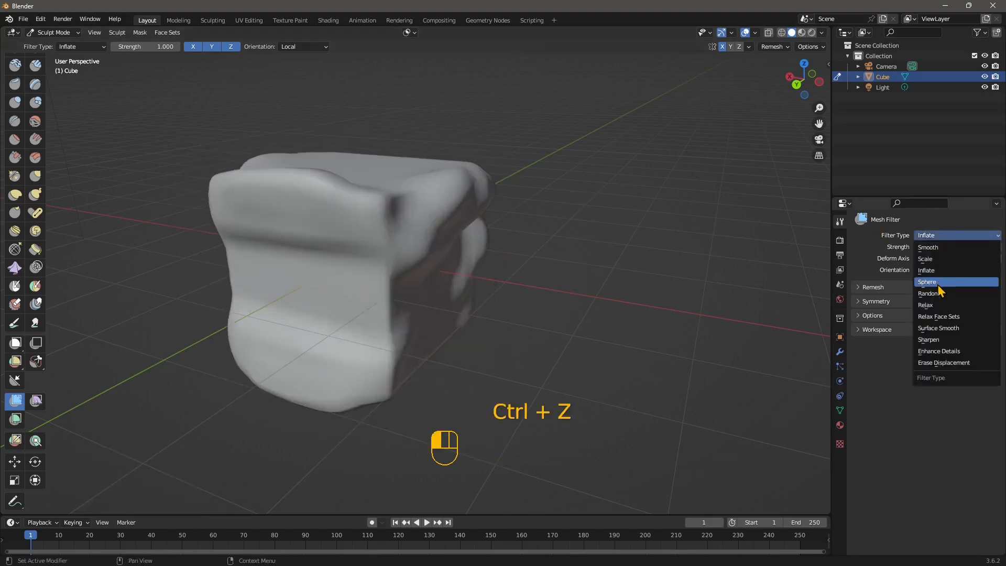
click(941, 282)
drag(340, 292, 810, 211)
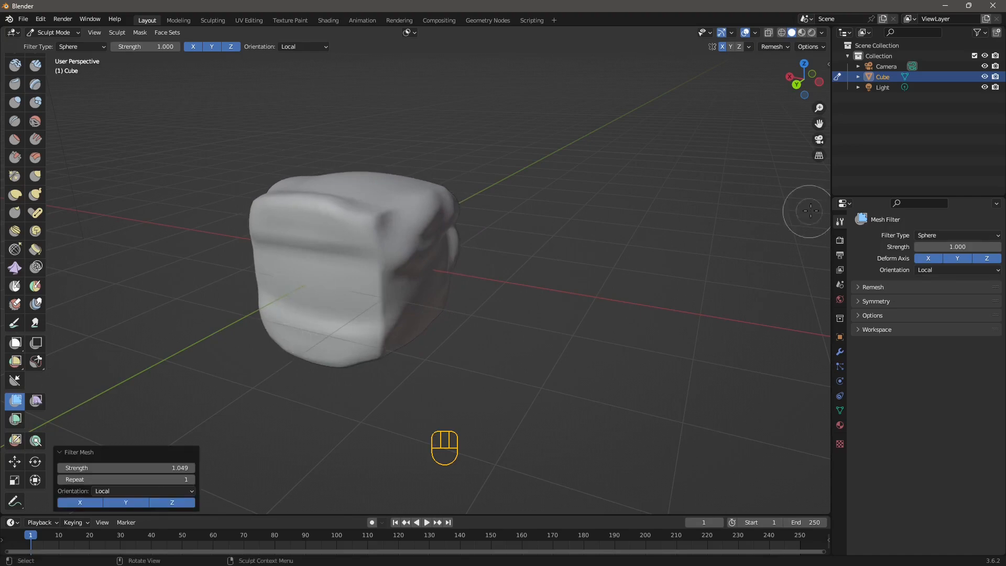
Roughen the mesh surface with the Random filter type at about -0.030 strength.
click(937, 235)
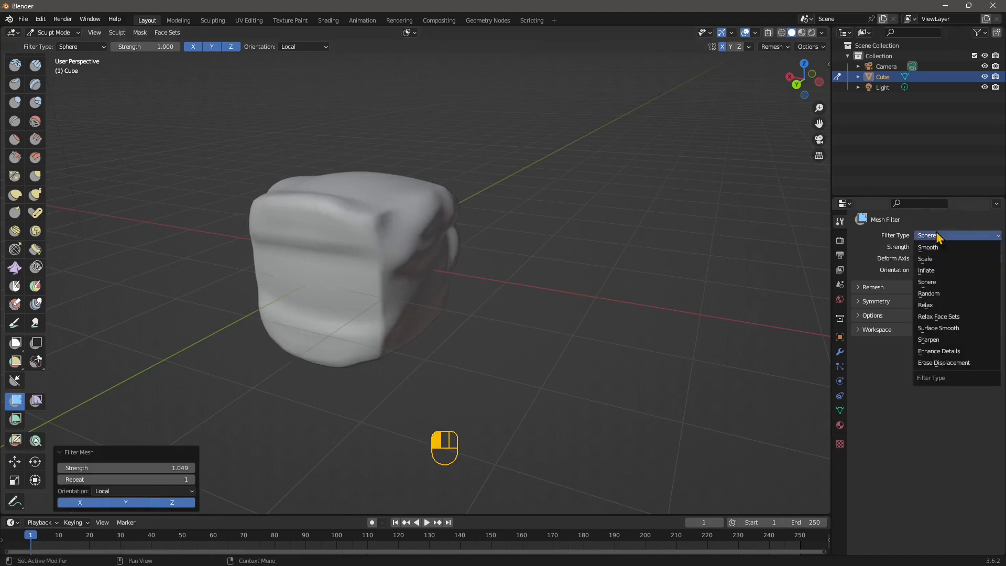
click(937, 294)
drag(314, 311, 326, 282)
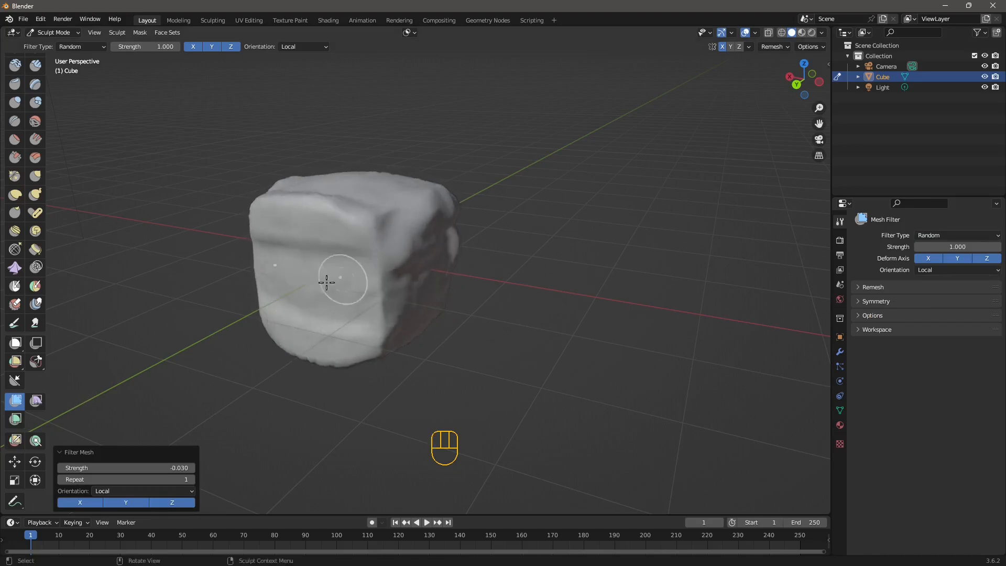
Relax the whole mesh with the Relax filter type at 1.000 strength.
click(940, 236)
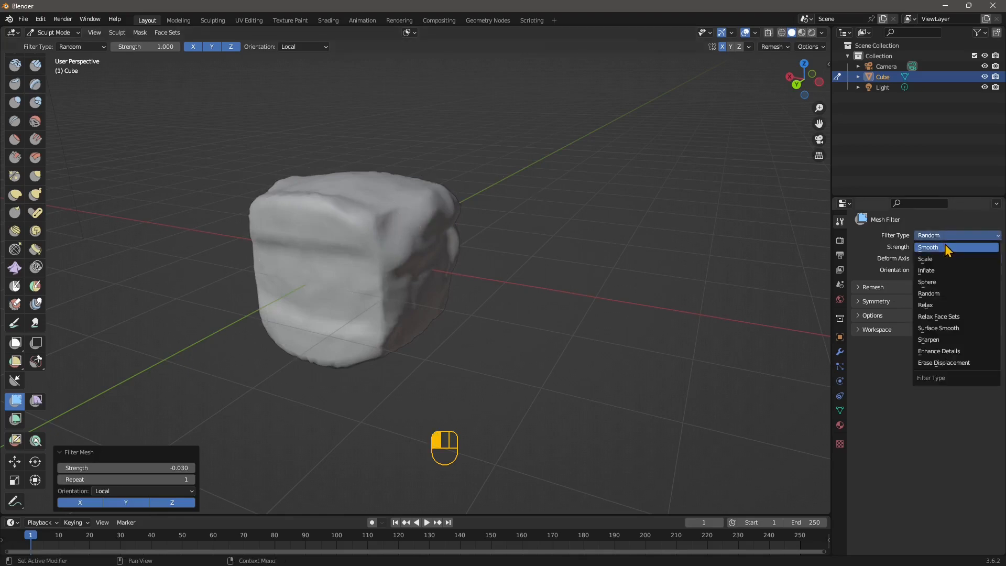
click(926, 305)
drag(400, 278, 358, 279)
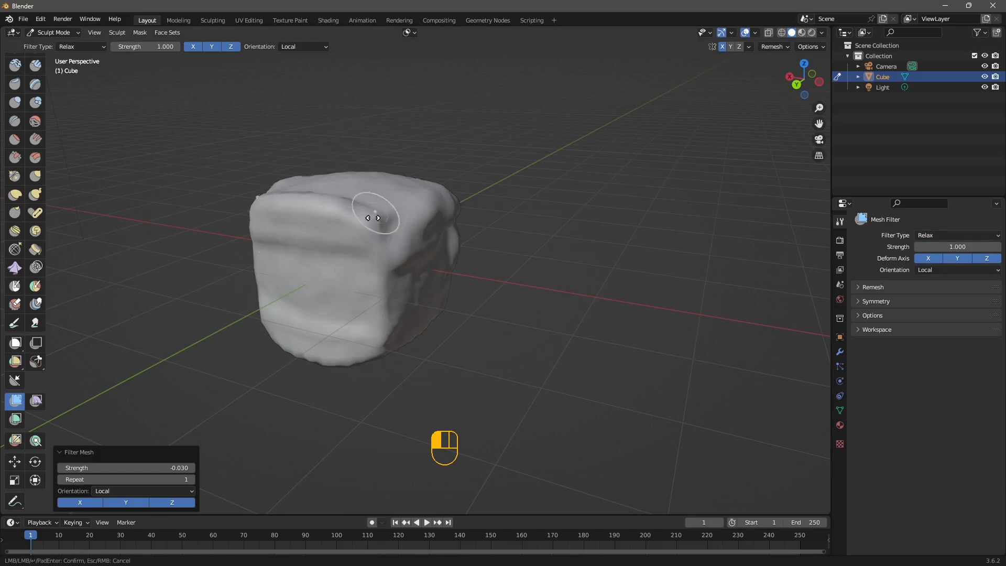
drag(373, 217, 341, 212)
Soften the relaxed mesh with the Smooth filter type at 1.000 strength.
click(950, 236)
click(949, 234)
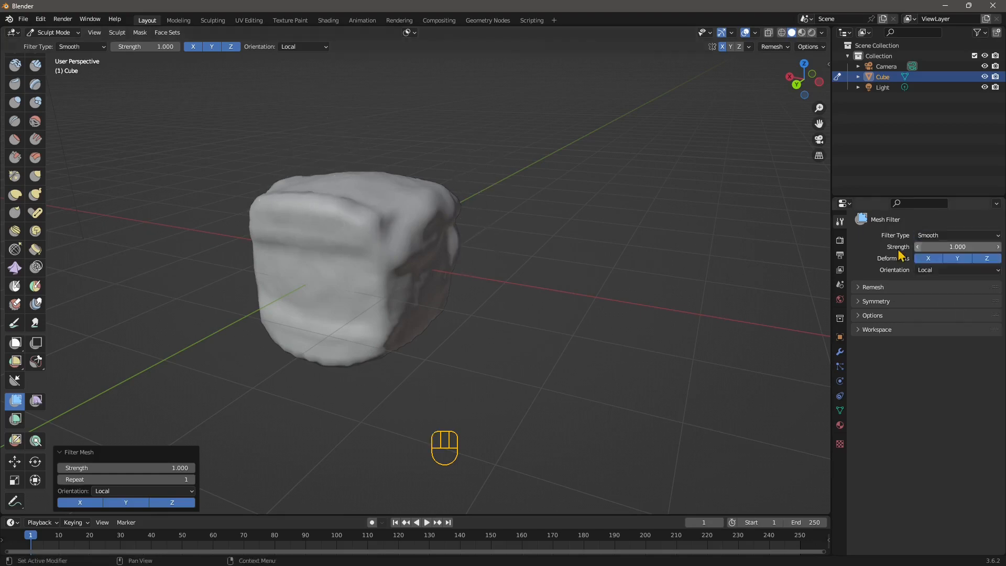
drag(315, 277, 375, 252)
drag(519, 197, 677, 146)
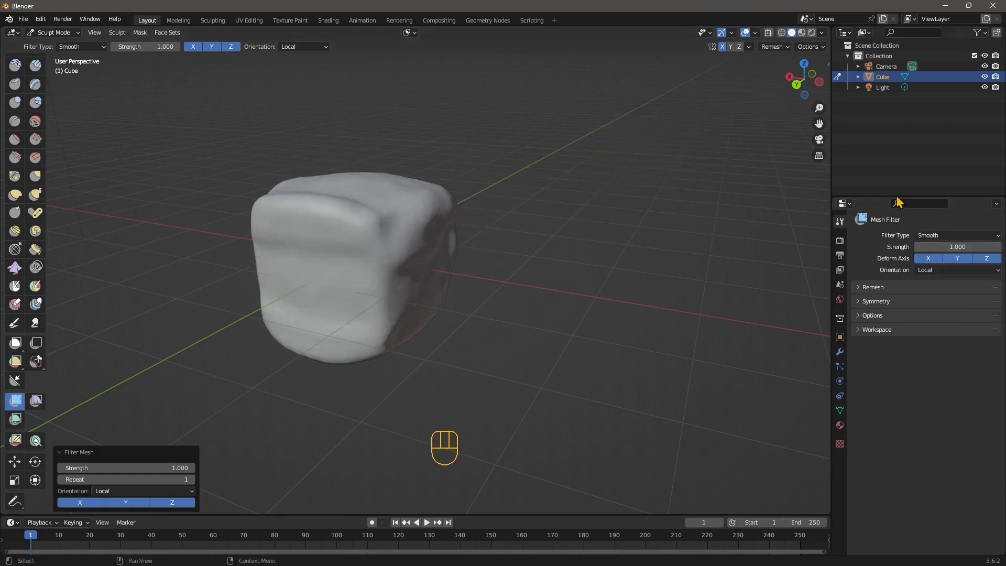
middle_drag(378, 269, 357, 264)
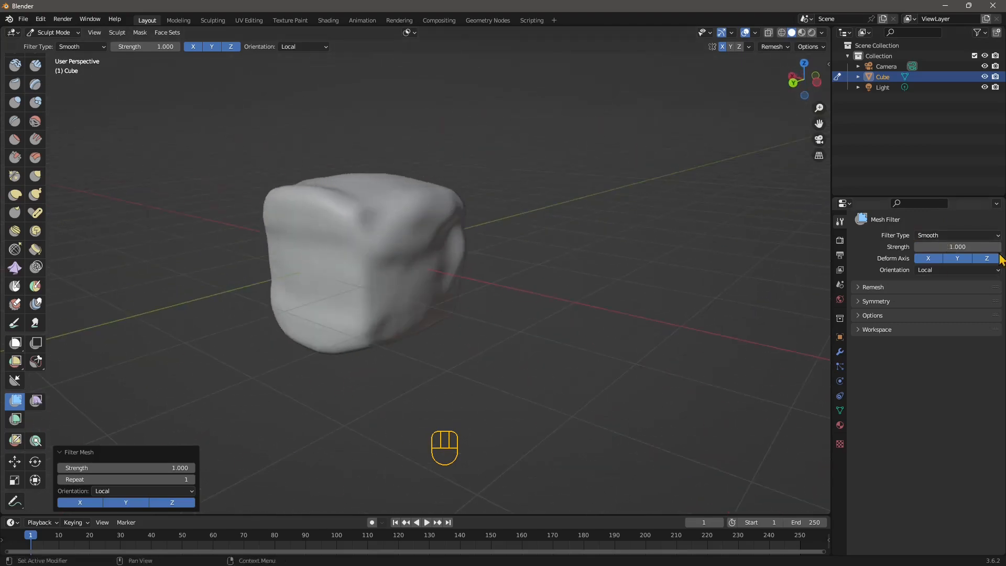
Try the Sharpen filter type on the smoothed mesh and undo it.
click(930, 236)
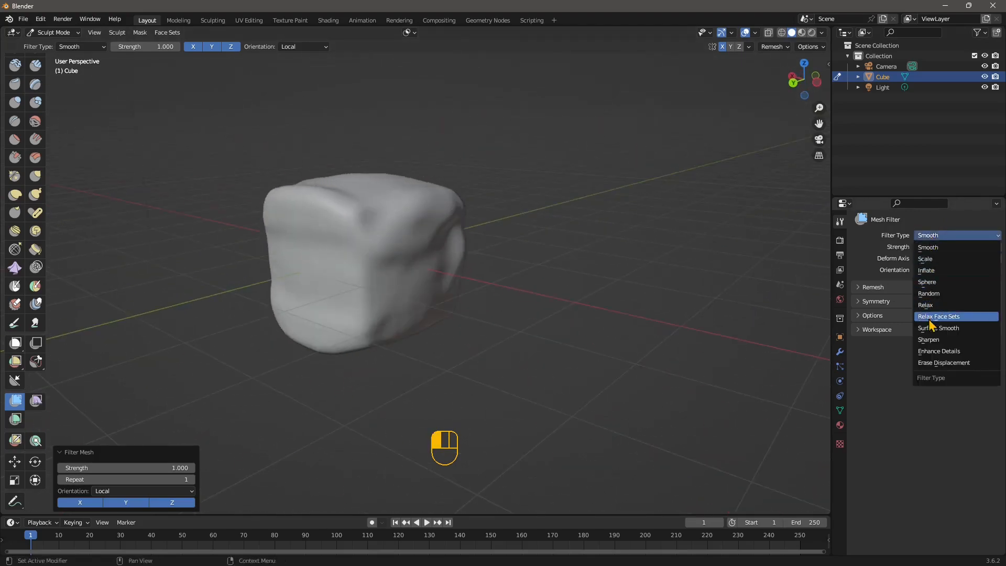
click(928, 339)
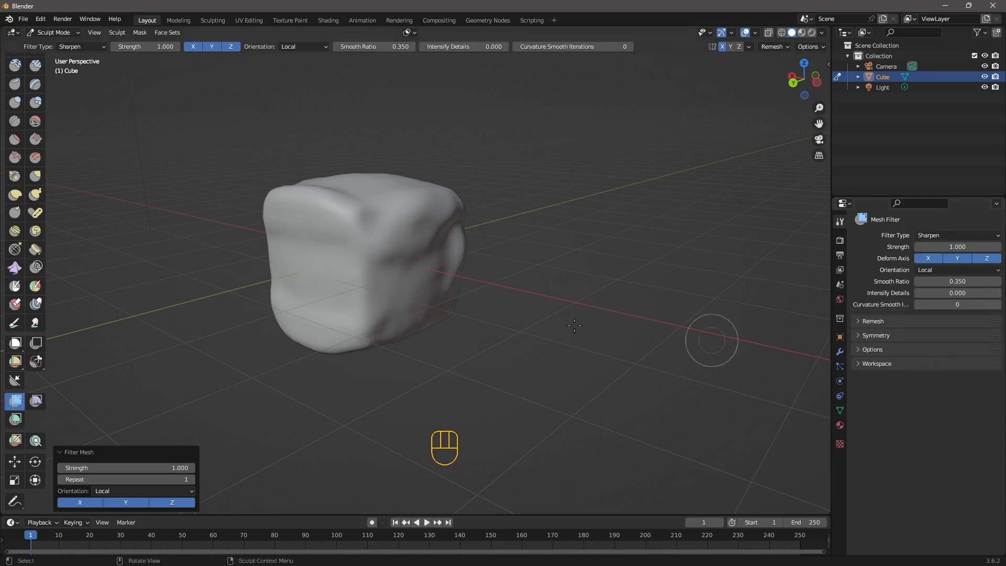
drag(400, 231, 366, 232)
middle_drag(330, 217, 427, 299)
mouse_move(373, 315)
middle_down()
mouse_move(454, 294)
mouse_move(431, 267)
mouse_move(384, 244)
middle_up()
key(ctrl+z)
drag(384, 243, 524, 202)
middle_drag(523, 202, 366, 241)
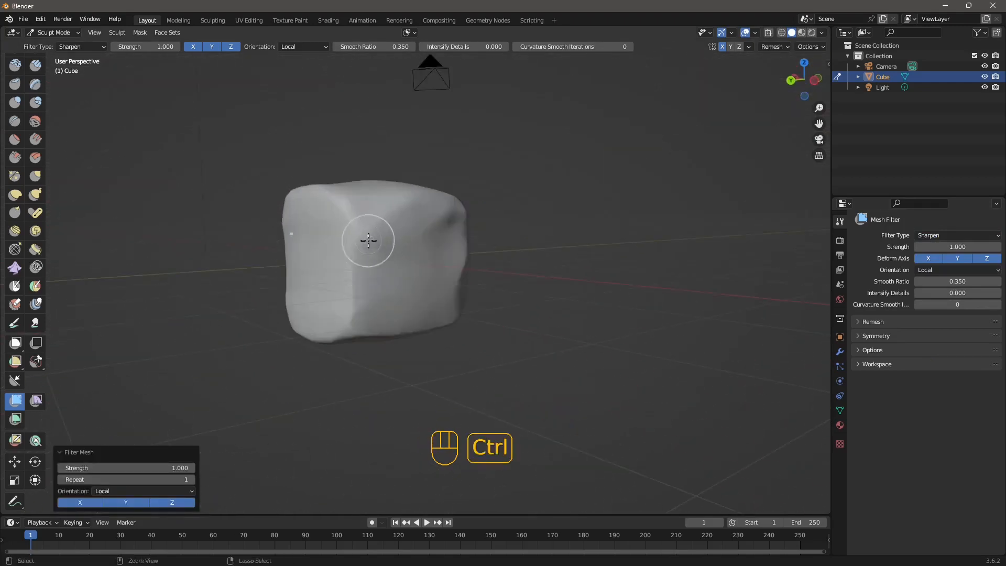
key(ctrl+z)
Emphasize the surface dents with the Enhance Details filter type at about 2.519 strength.
click(953, 237)
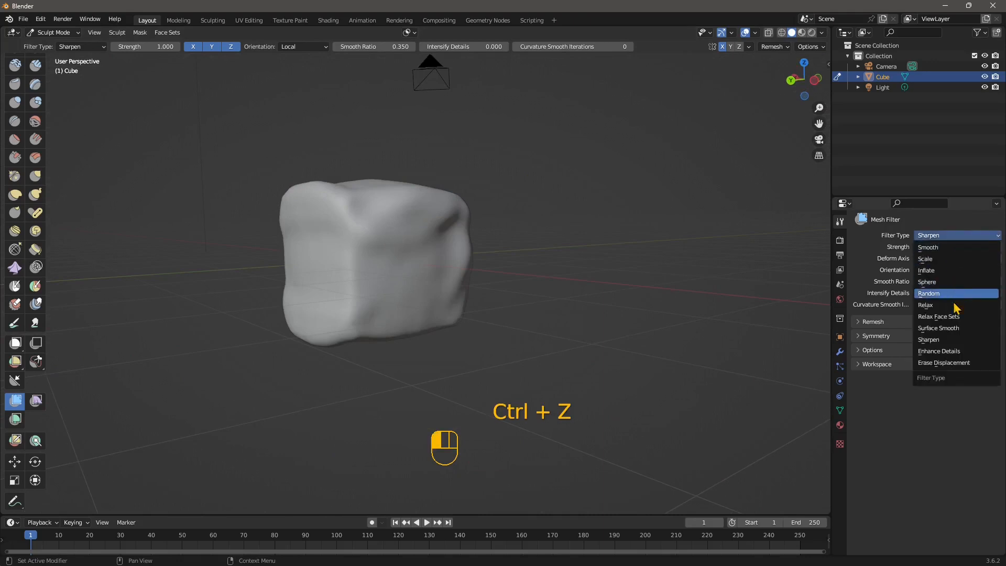
click(951, 351)
drag(344, 265, 469, 186)
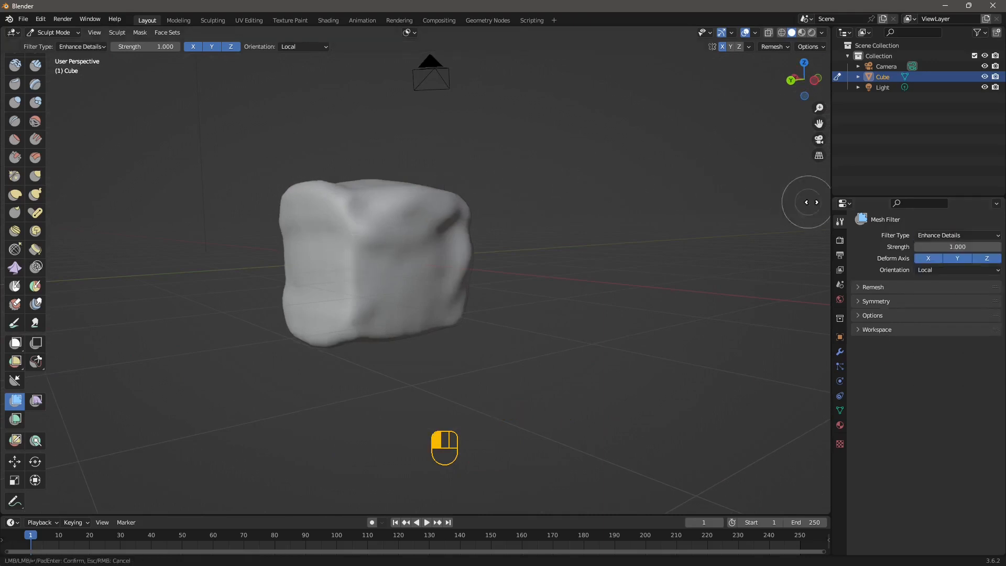
drag(794, 353, 794, 353)
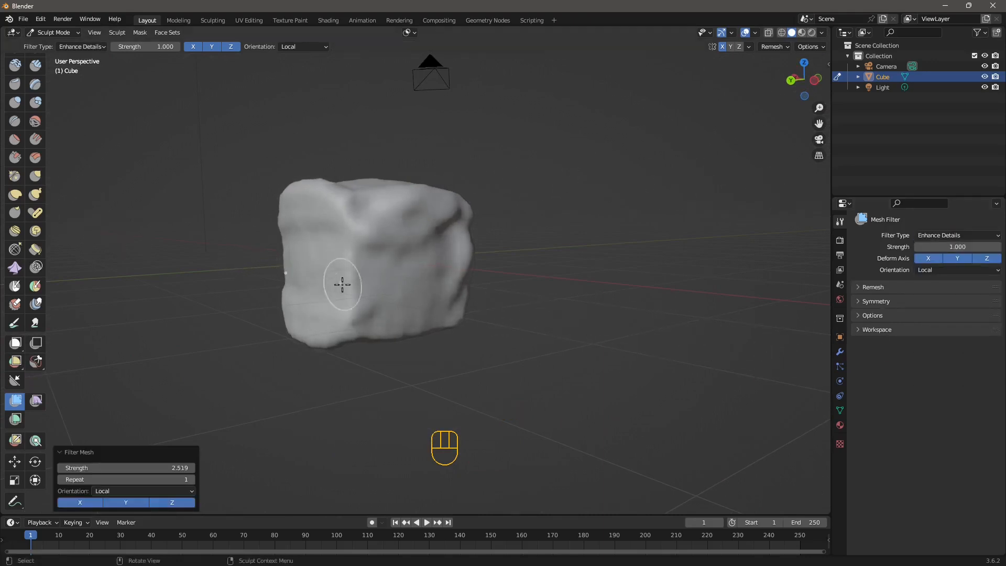
middle_drag(342, 284, 348, 330)
Apply the Sharpen filter type to the detail-enhanced mesh at 1.000 strength.
click(953, 235)
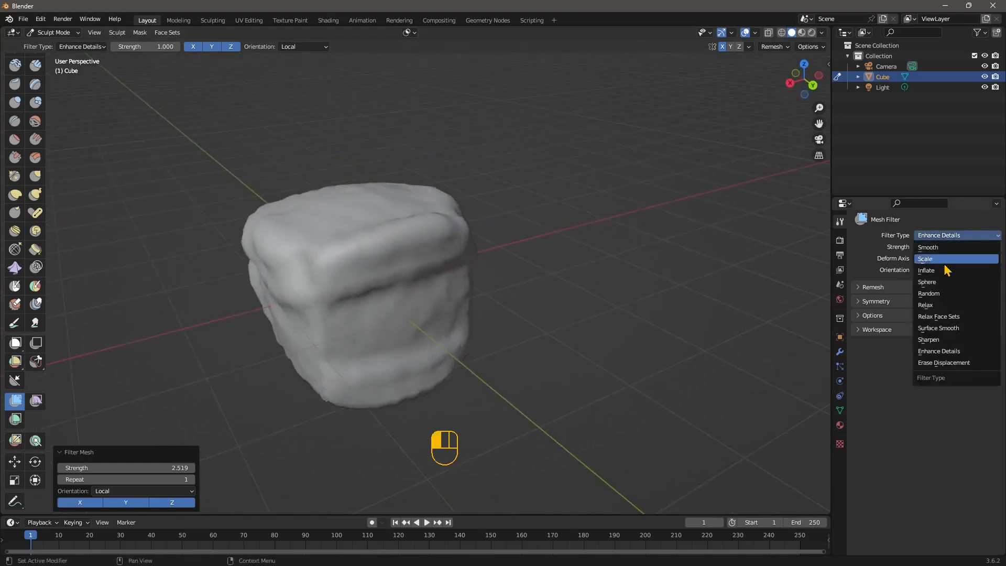
click(928, 339)
drag(391, 289, 427, 325)
middle_drag(427, 324, 450, 304)
Smooth the sharpened mesh with the Smooth filter type at 1.000 strength.
click(932, 235)
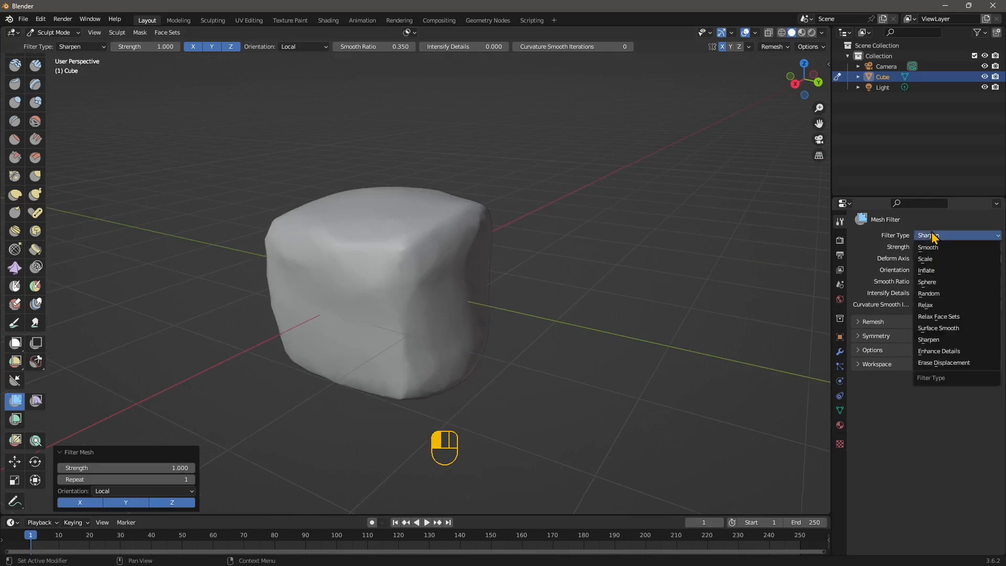
click(934, 248)
drag(381, 258, 54, 233)
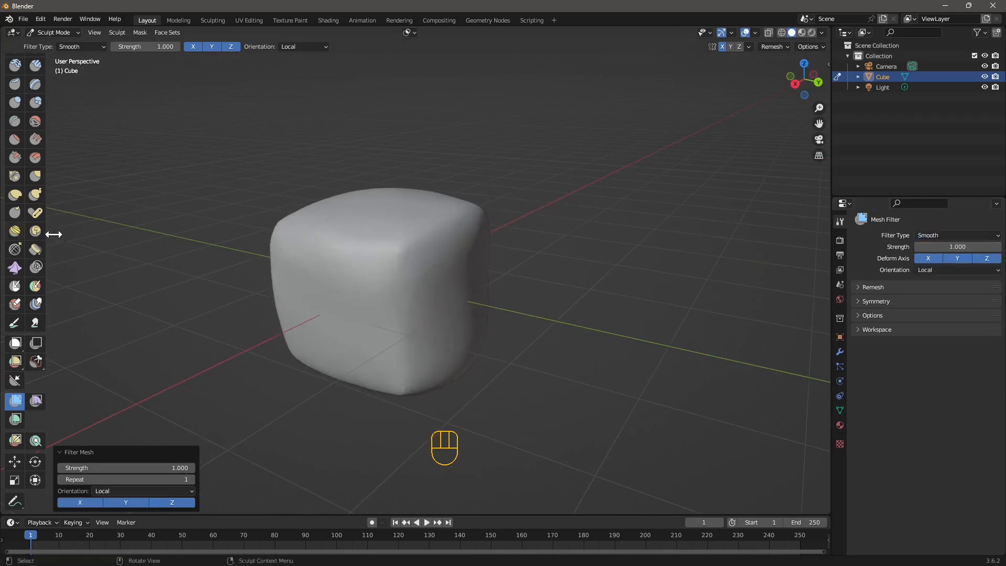
middle_drag(360, 294, 230, 307)
Undo the last six operations to take back the recent mesh filters.
key(ctrl+z)
key(ctrl+z)
key(ctrl+z)
middle_drag(304, 318, 404, 337)
key(ctrl+z)
key(ctrl+z)
key(ctrl+z)
middle_drag(335, 387, 400, 363)
Apply the Erase Displacement filter type to the mesh at about 1.088 strength.
click(933, 237)
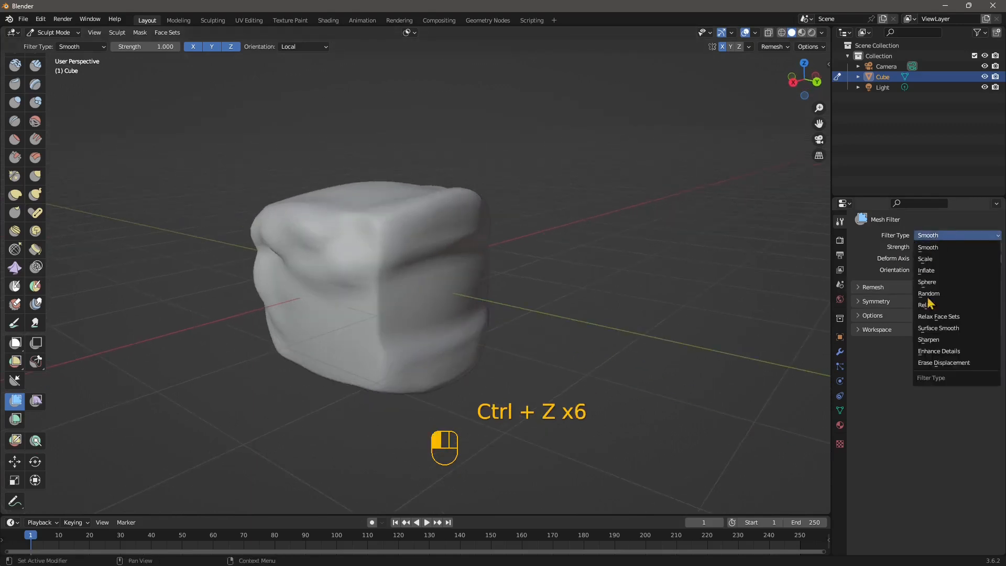
click(933, 236)
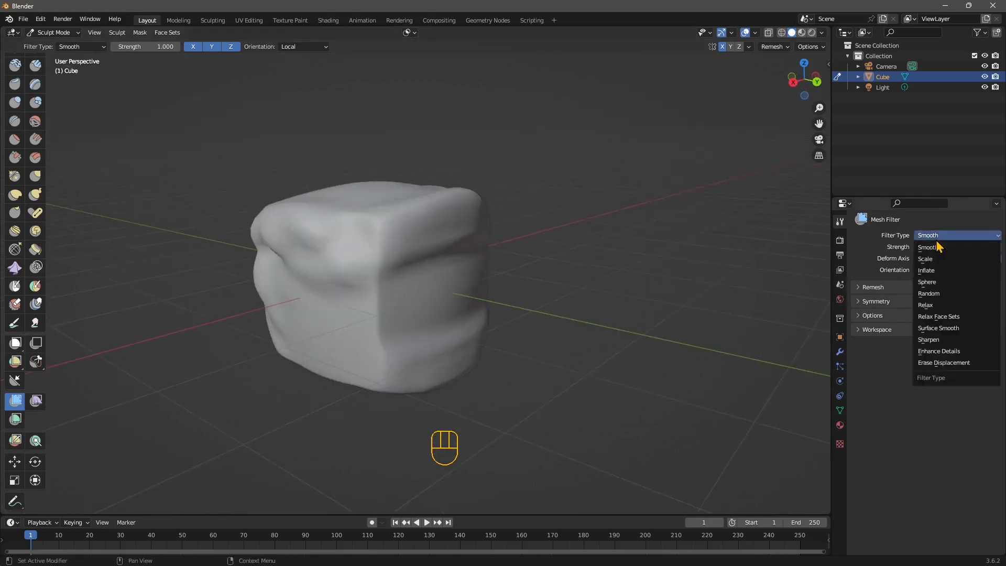
click(943, 362)
drag(474, 254, 480, 248)
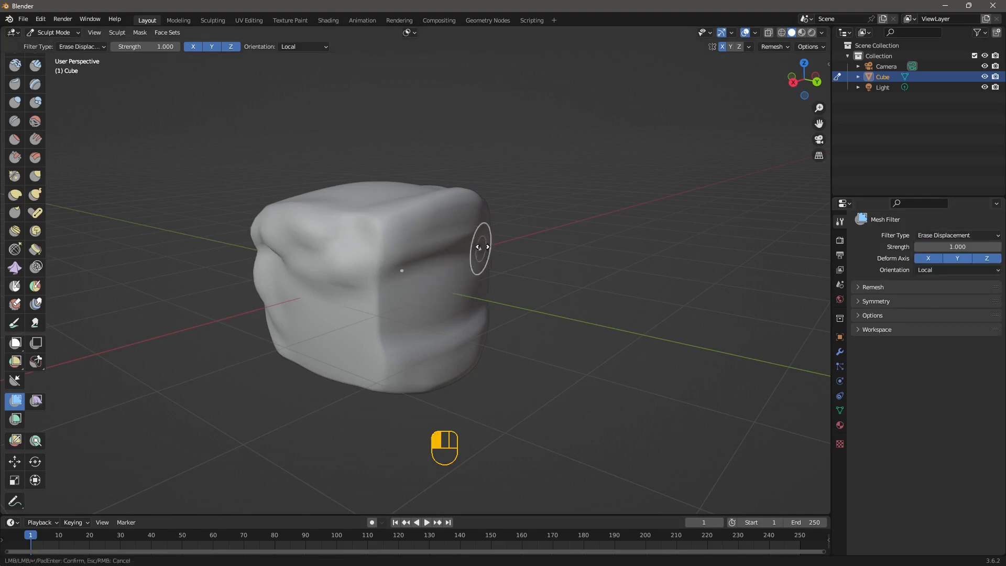
click(183, 139)
middle_drag(184, 139, 783, 218)
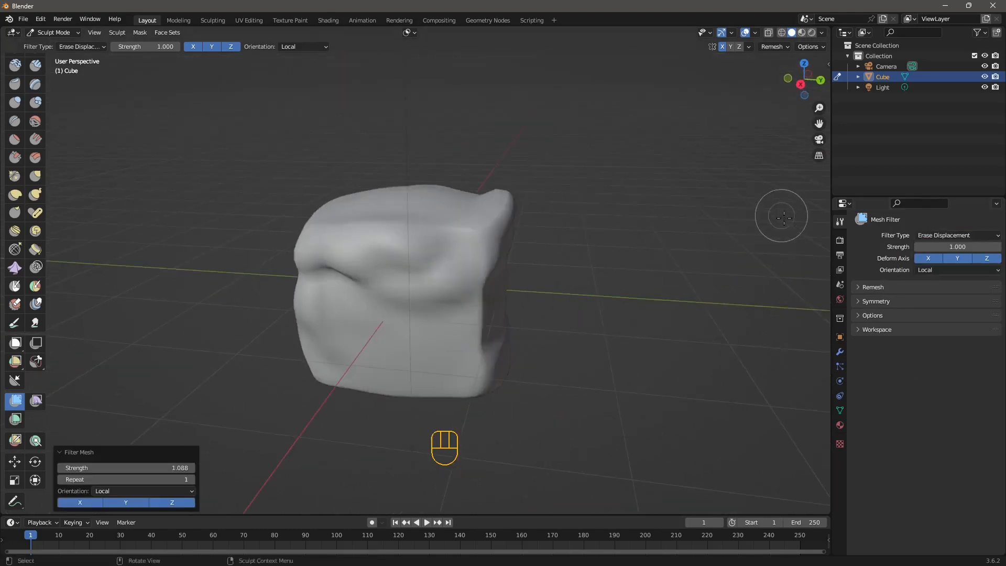
Smooth out the dents and ridges across the whole mesh with the Smooth filter type at 1.000 strength.
click(940, 235)
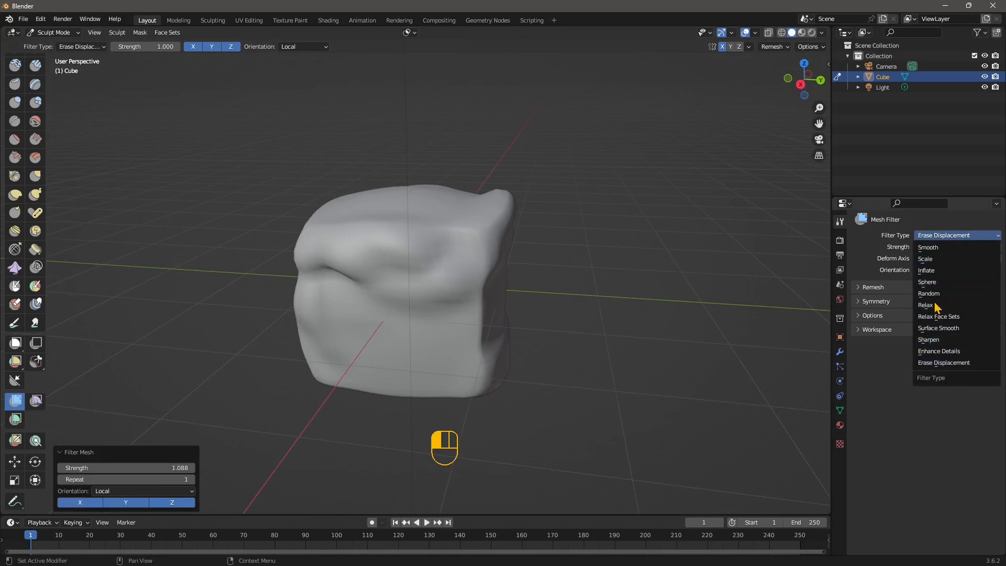
click(947, 247)
drag(371, 252, 42, 231)
Roughen the smoothed cube's surface with the Random filter type at about 0.045 strength.
click(940, 235)
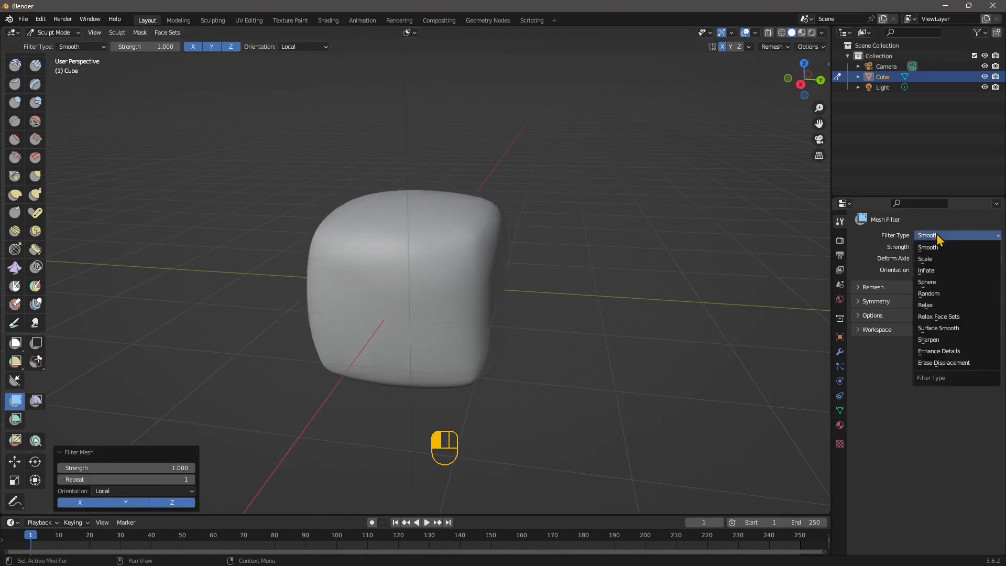
click(937, 293)
drag(517, 330, 411, 346)
middle_drag(412, 346, 235, 344)
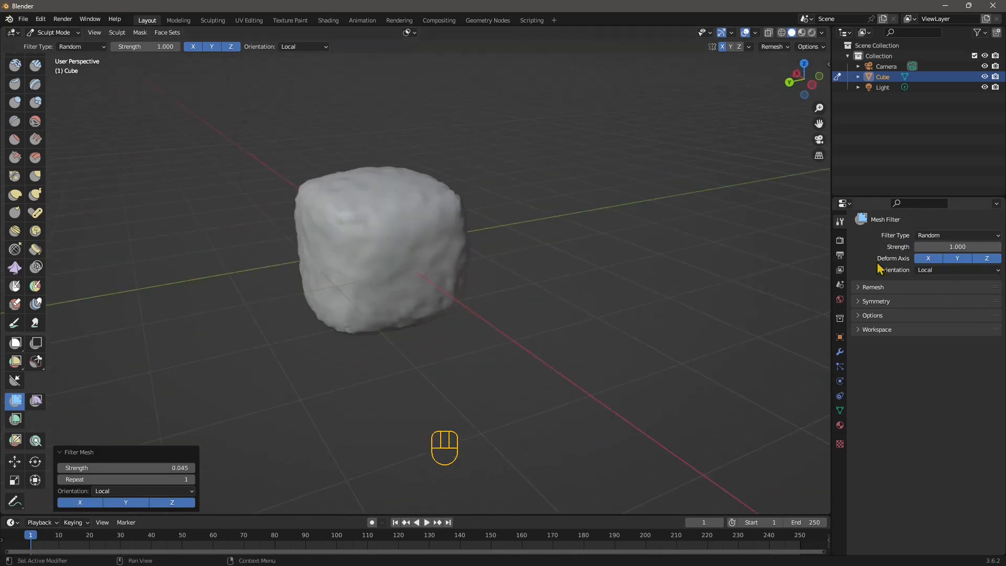
click(932, 237)
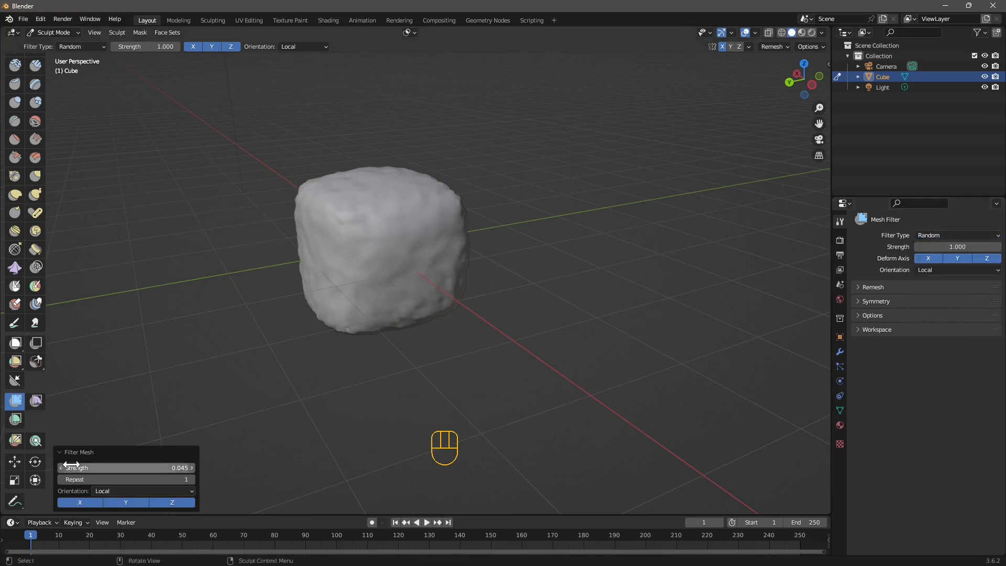
mouse_move(131, 467)
mouse_down()
mouse_move(162, 467)
mouse_move(119, 467)
mouse_move(151, 467)
mouse_up()
middle_drag(479, 338, 399, 294)
scroll(454, 335, up, 2)
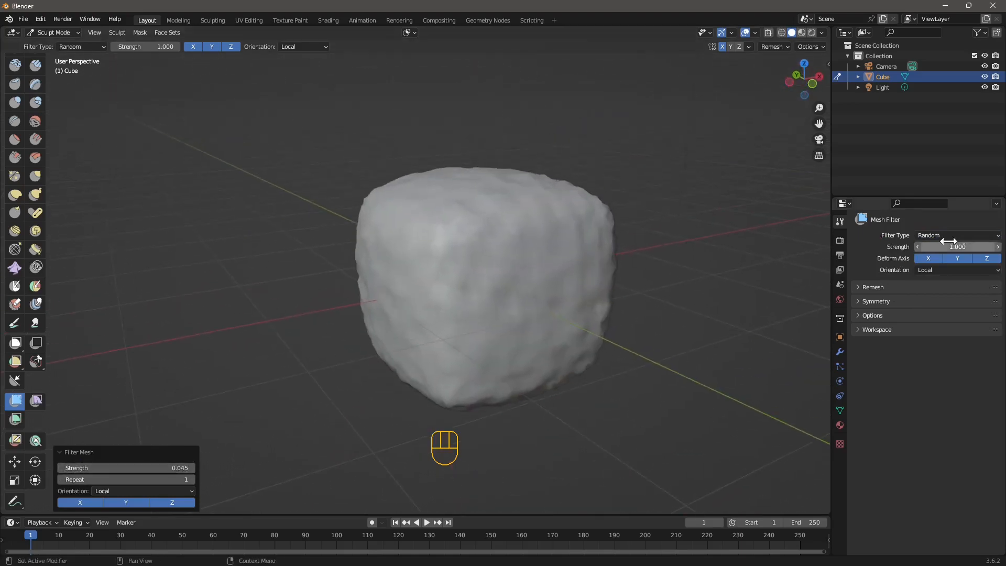
Soften the random bumps on the cube with the Smooth filter type at 1.000 strength.
click(943, 236)
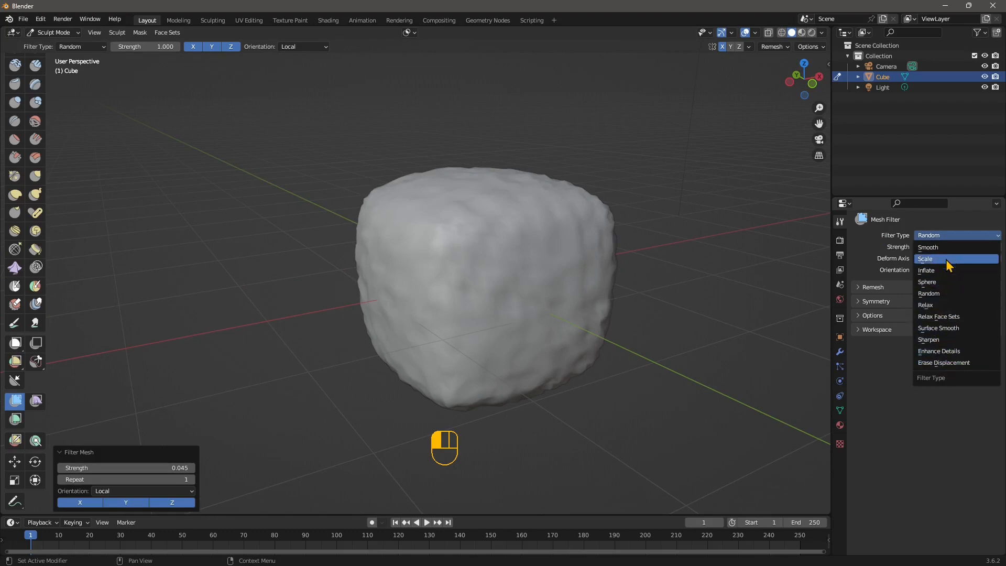
click(953, 248)
drag(561, 291, 610, 272)
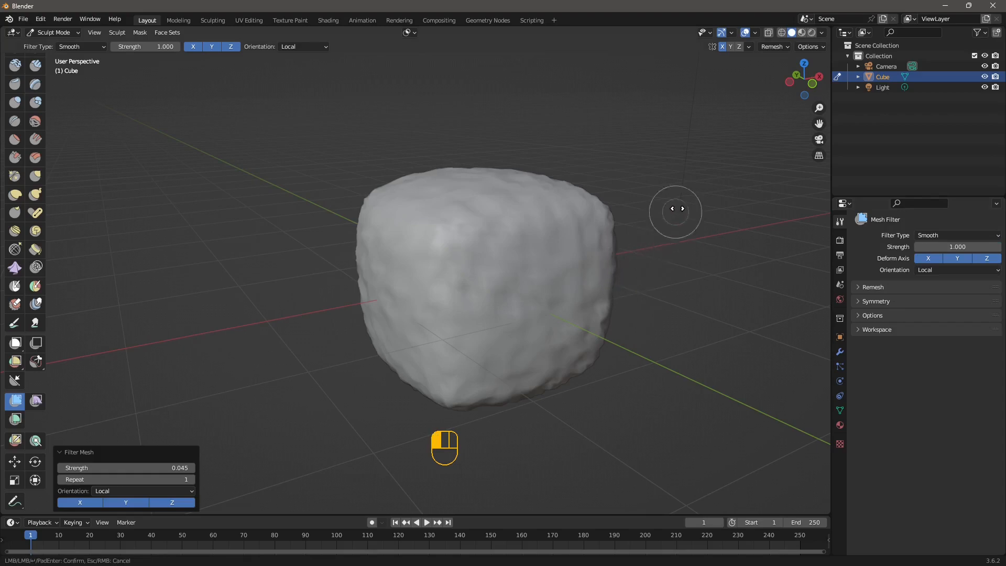
drag(724, 191, 813, 205)
scroll(665, 307, down, 1)
scroll(643, 312, up, 3)
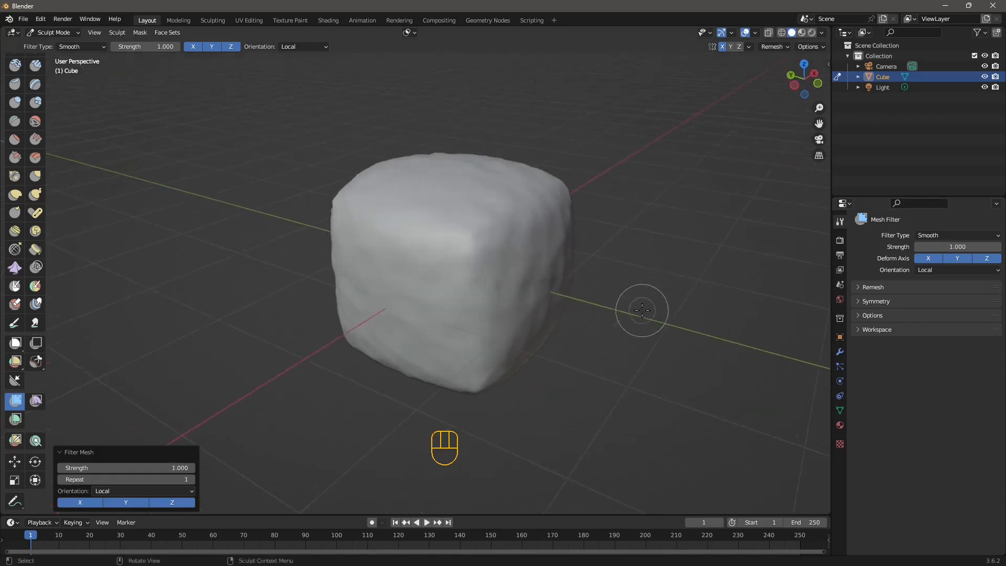